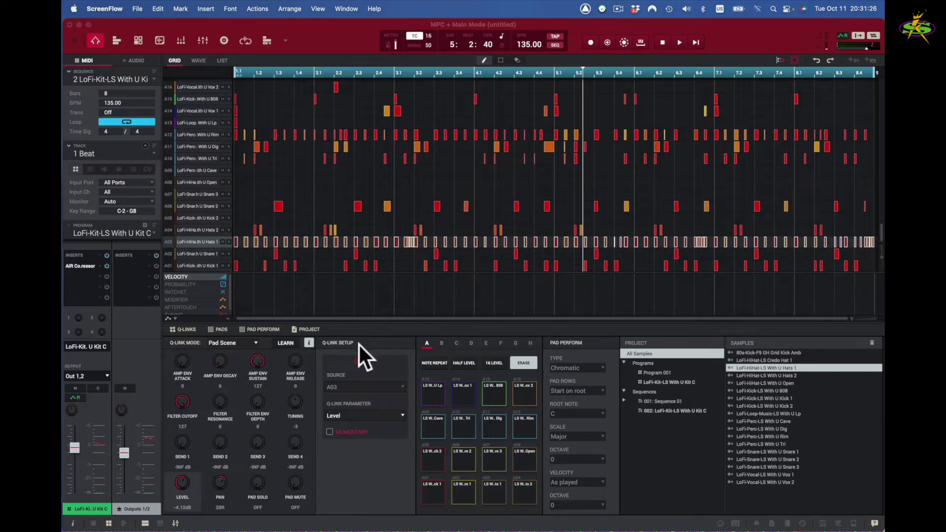
Hide the Q-Link setup and pad perform panels, then bring back the Q-Link setup panel.
left_click(309, 341)
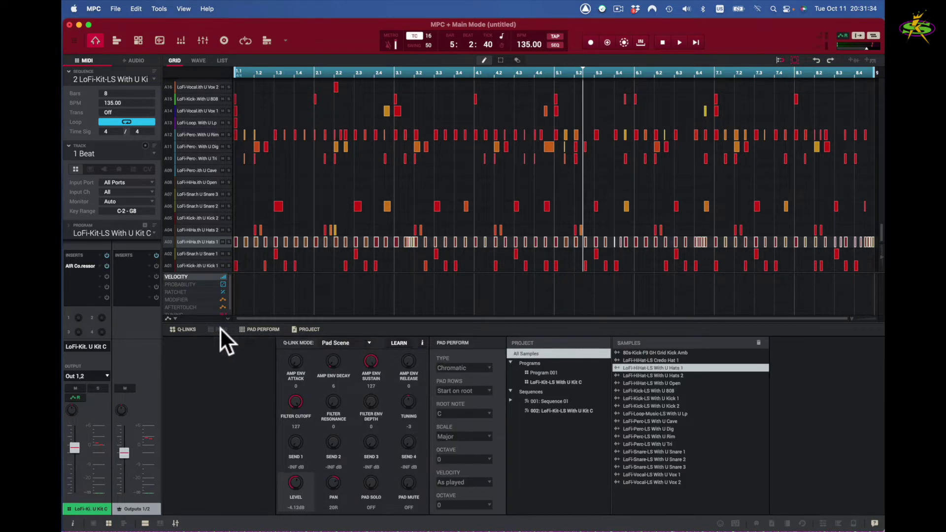
left_click(254, 328)
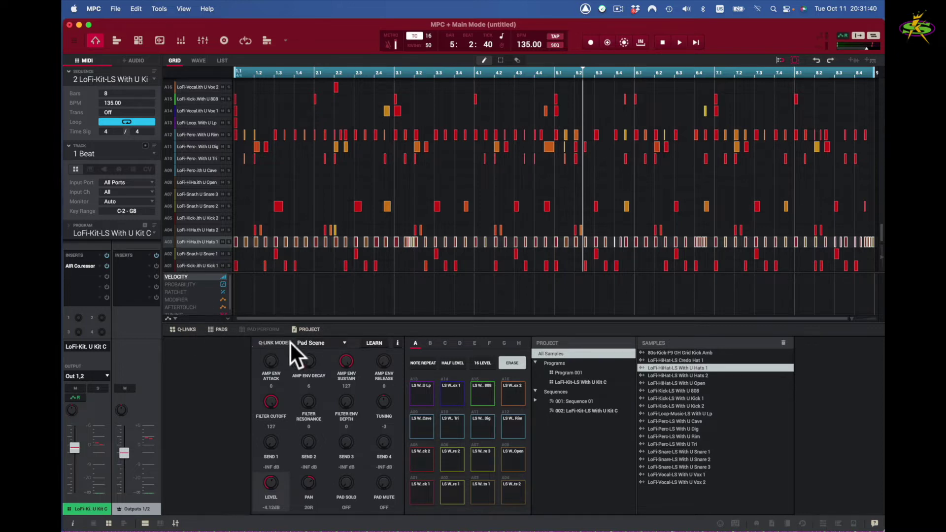
left_click(398, 343)
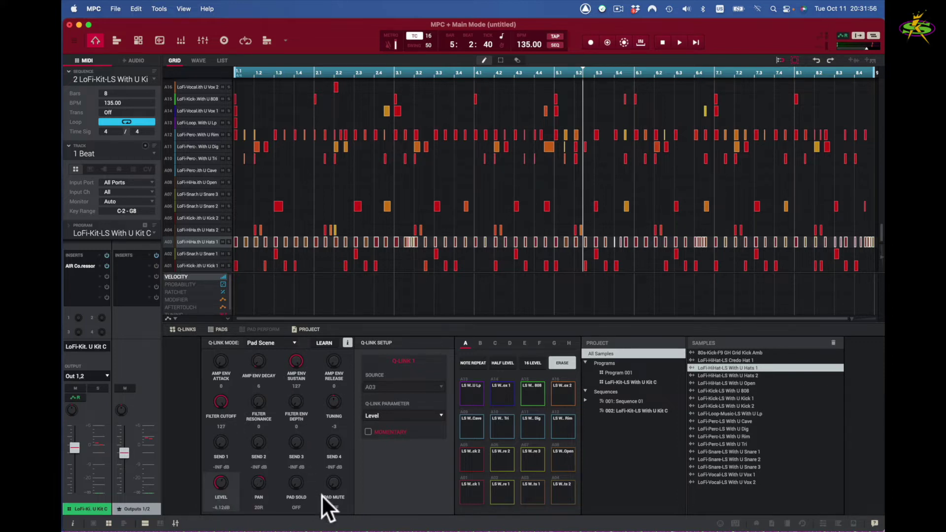
Preview Pad Parameter Q-Link mode, return to Pad Scene mode, and select pad A01 (Kick 1).
left_click(291, 340)
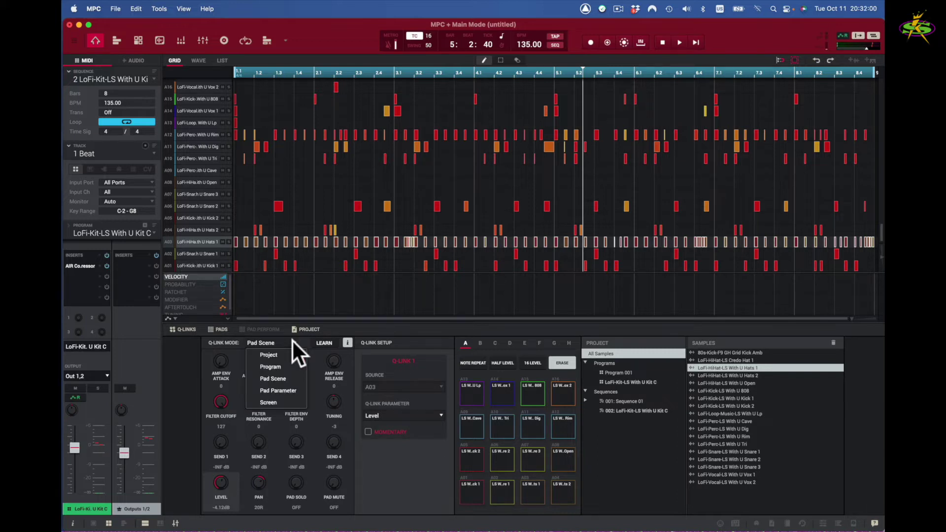
left_click(279, 391)
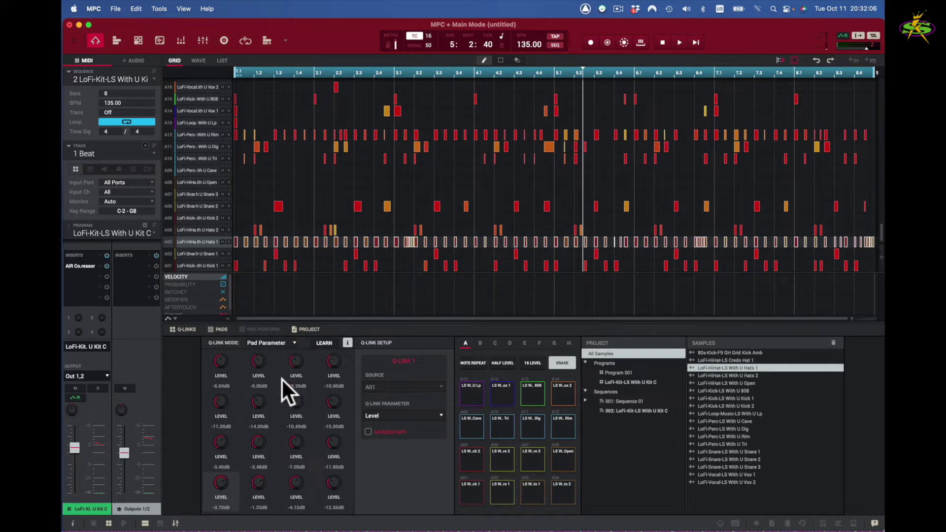
left_click(293, 342)
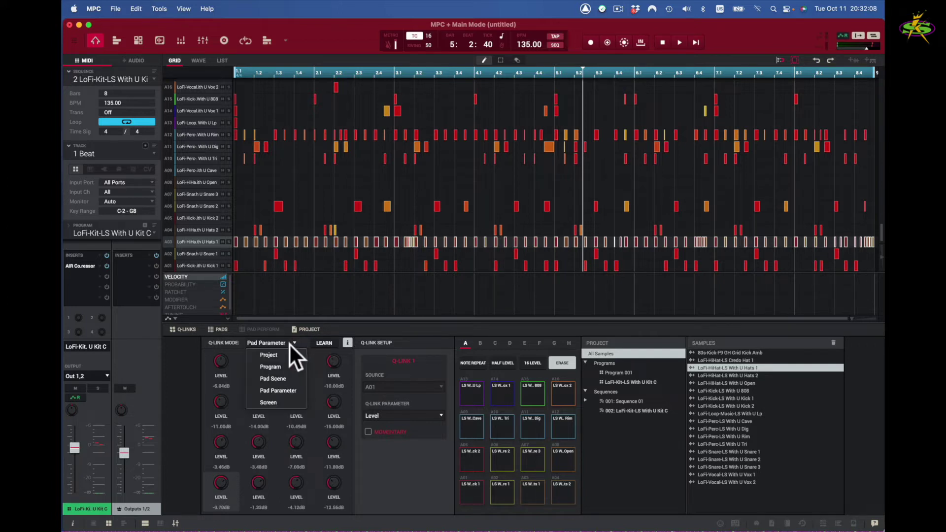
left_click(280, 379)
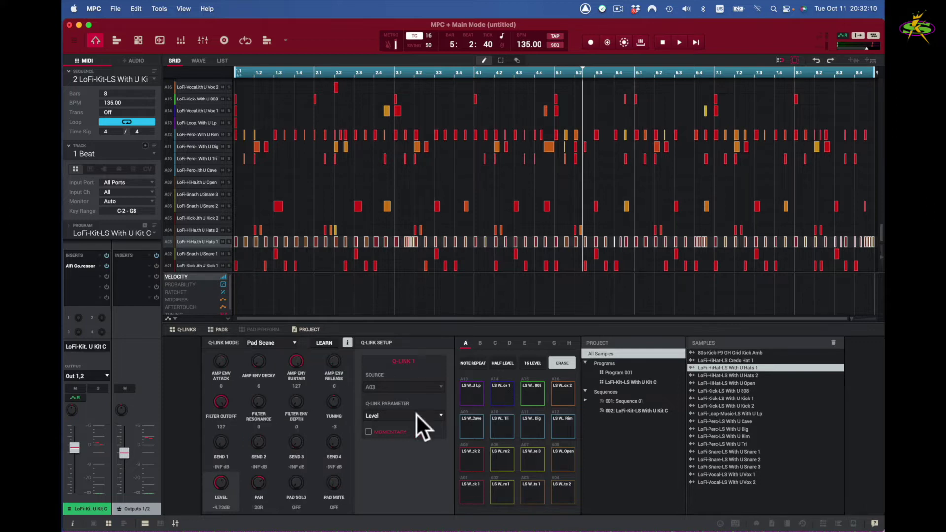
left_click(477, 489)
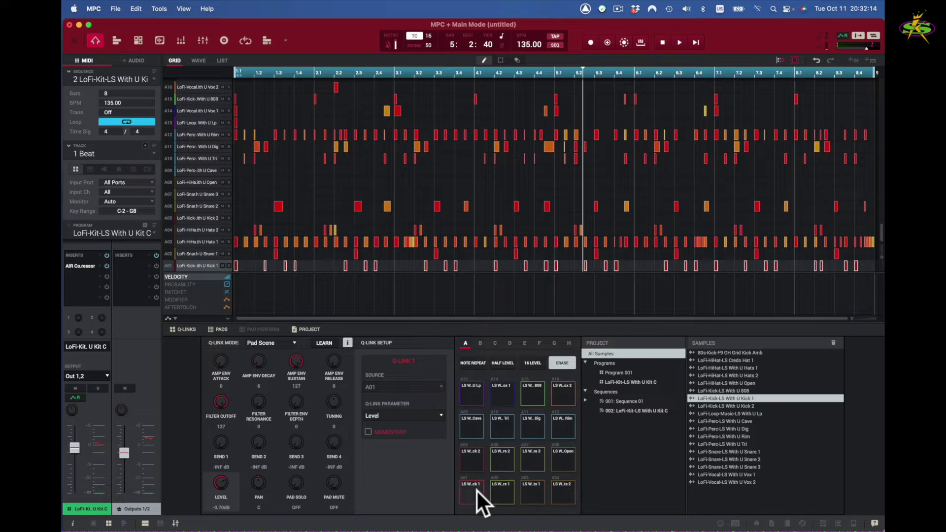
key("space")
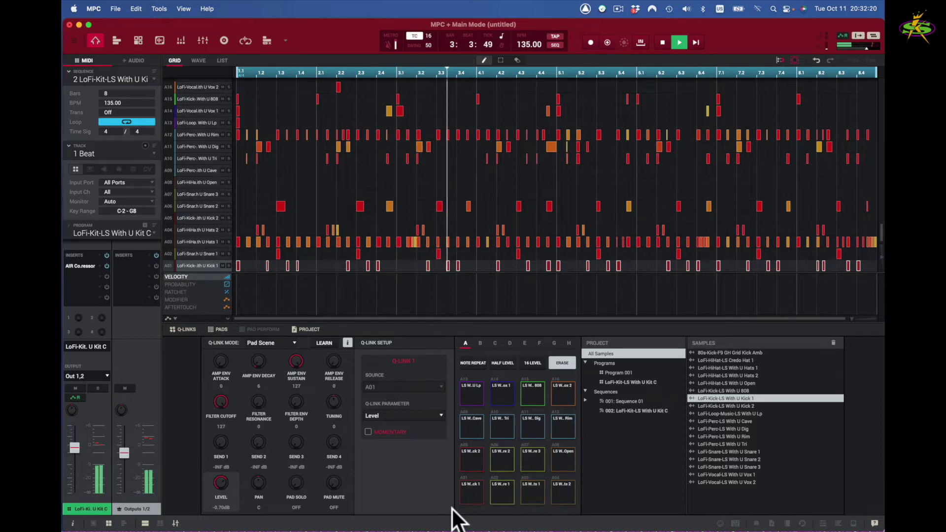
key("space")
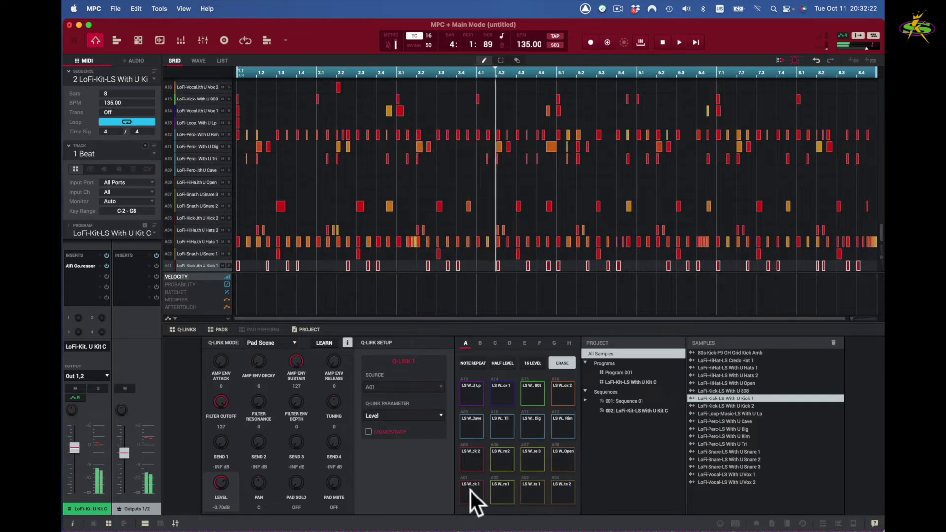
left_click(505, 492)
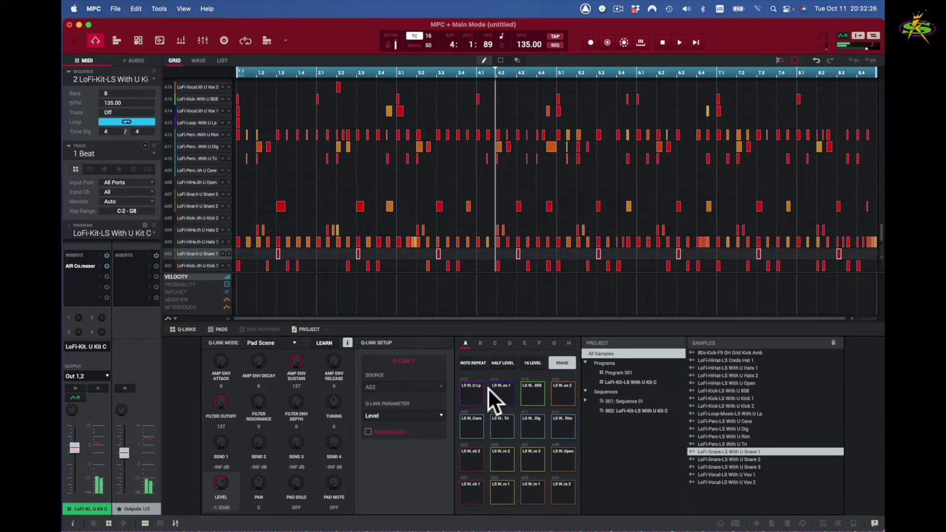
left_click(562, 364)
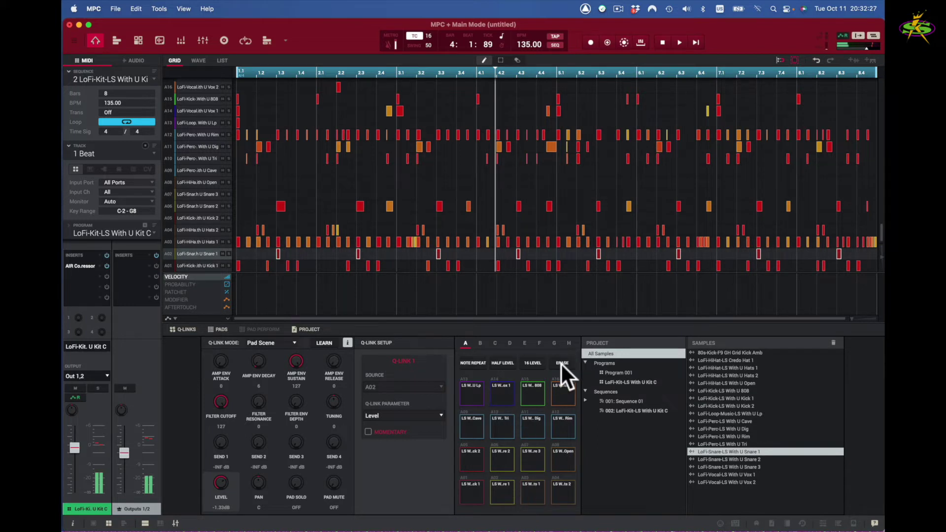
left_click(470, 488)
left_click(502, 483)
left_click(532, 486)
left_click(561, 490)
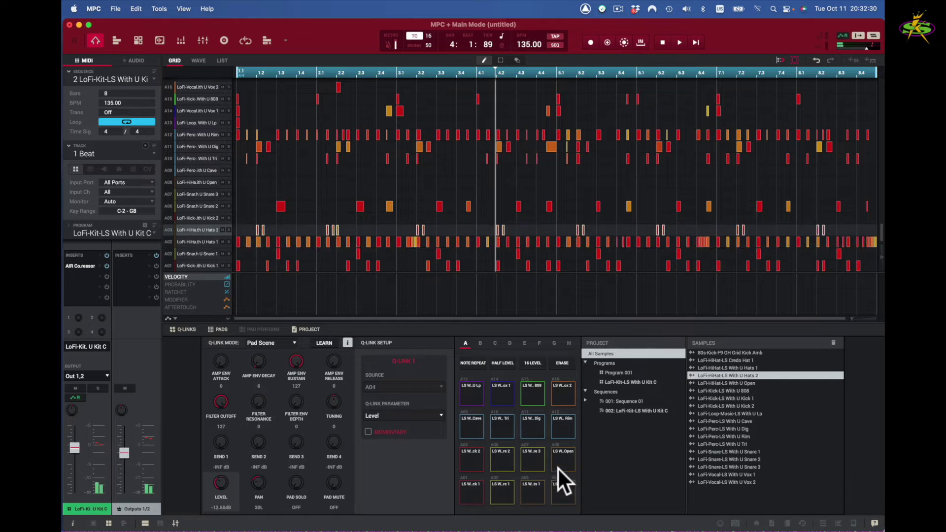
left_click(554, 463)
left_click(532, 456)
left_click(494, 454)
left_click(469, 454)
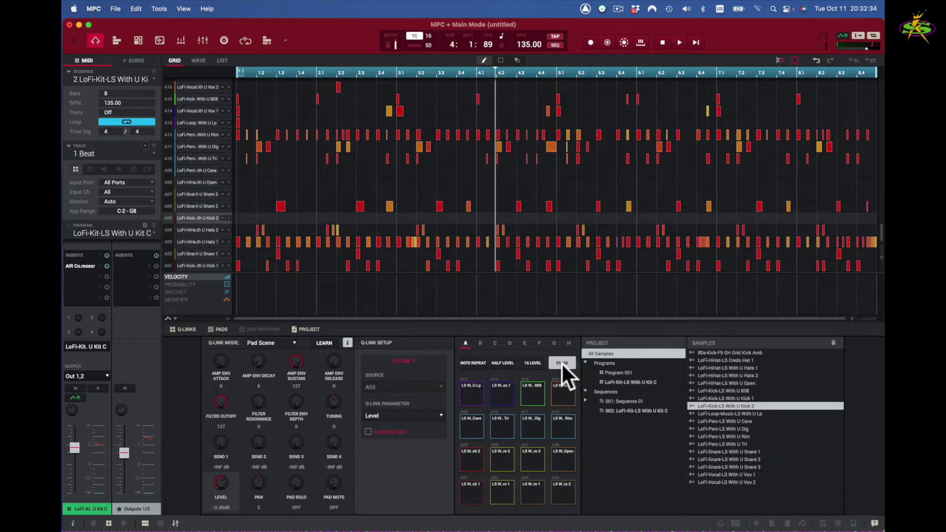
left_click(472, 491)
left_click(505, 488)
left_click(538, 489)
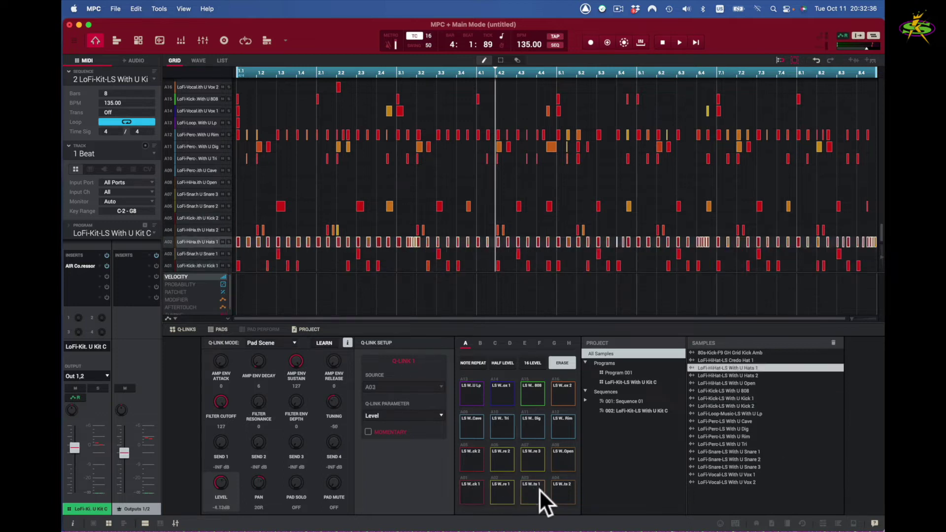
left_click(564, 488)
left_click(561, 454)
left_click(532, 455)
left_click(498, 454)
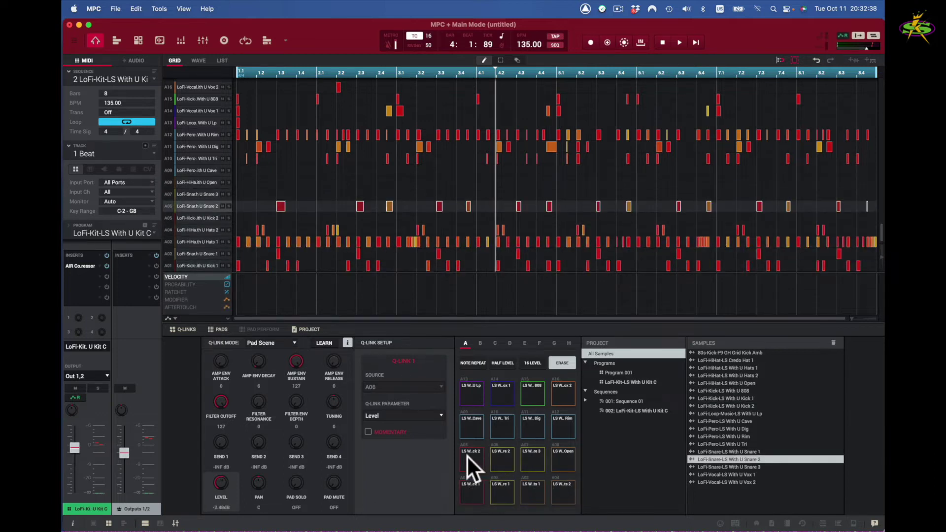
left_click(467, 456)
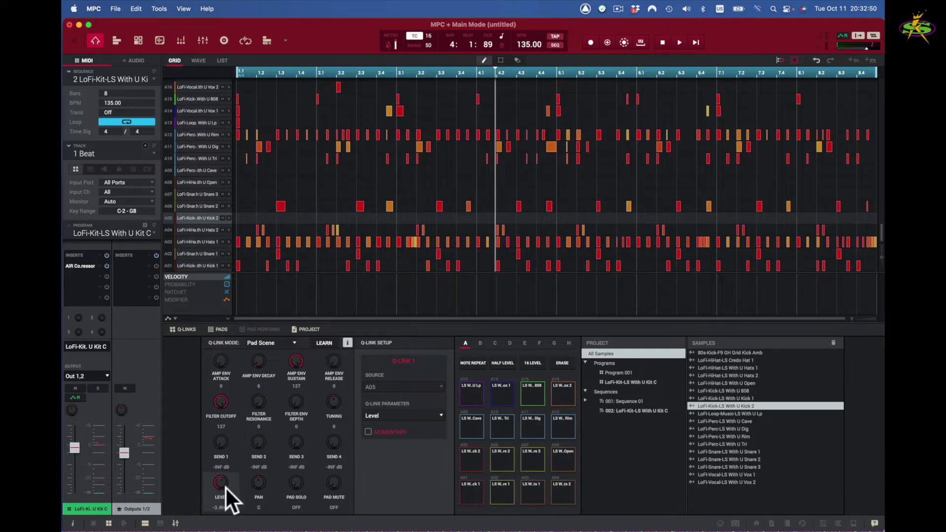
left_click(476, 494)
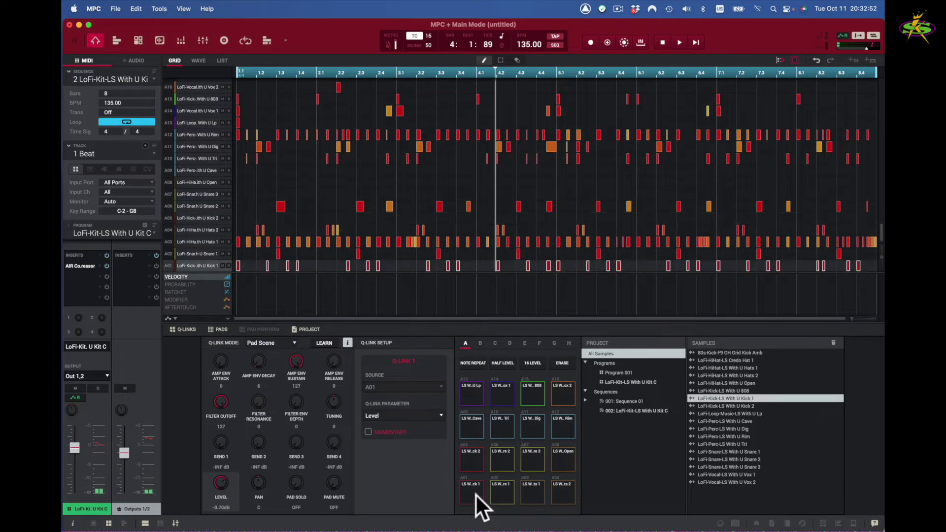
Pan the A01 Kick 1 pad right to 2R while the sequence plays.
left_click(259, 484)
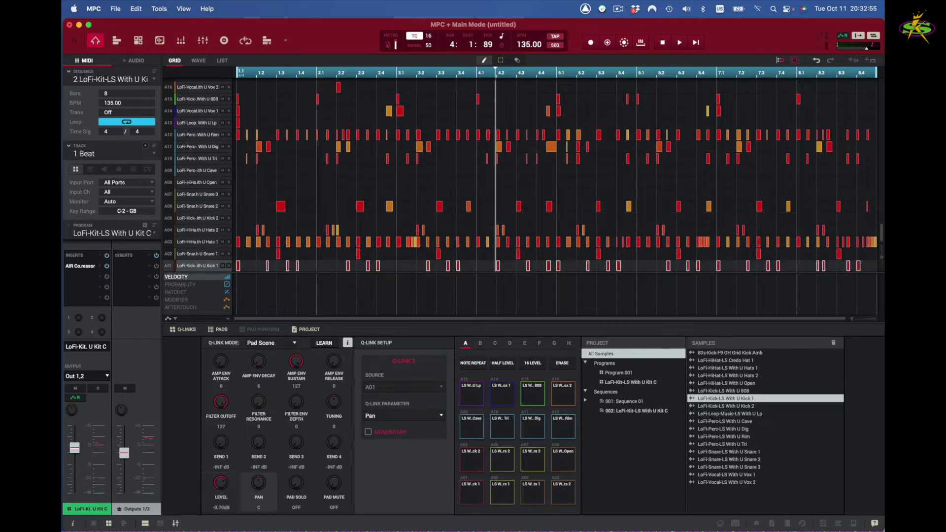
left_click(471, 495)
left_click(229, 265)
key("space")
mouse_move(256, 485)
left_mouse_down()
mouse_move(257, 461)
mouse_move(258, 511)
mouse_move(261, 480)
left_mouse_up()
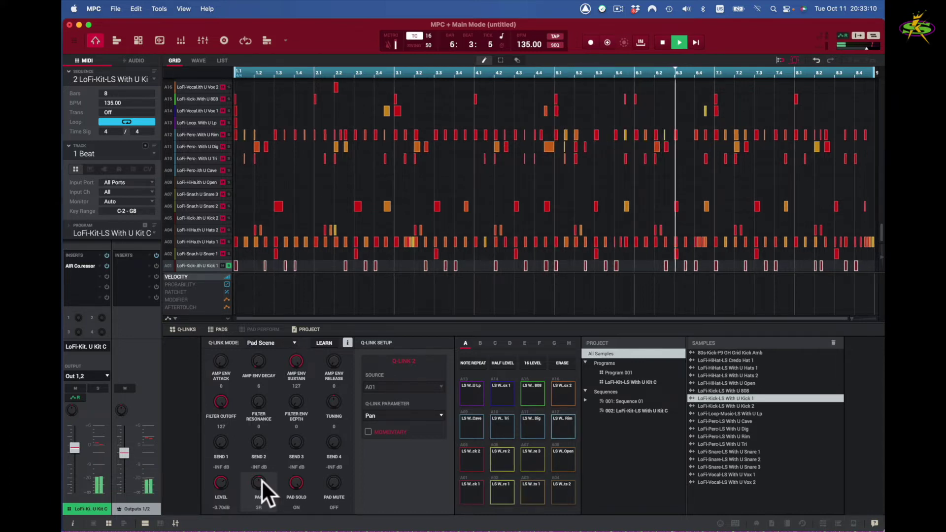
Toggle pad A01's Pad Solo and Pad Mute on and off, then stop playback.
left_click(291, 483)
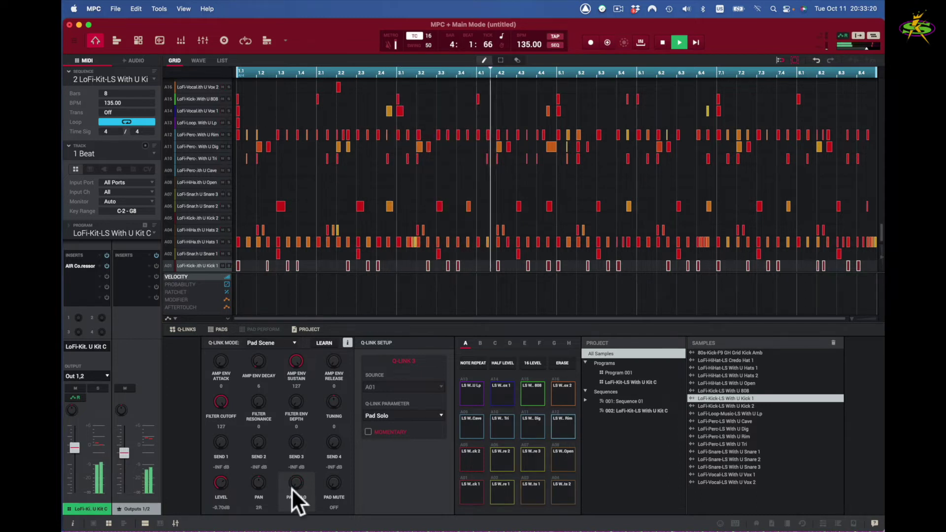
left_click(334, 484)
left_click(334, 483)
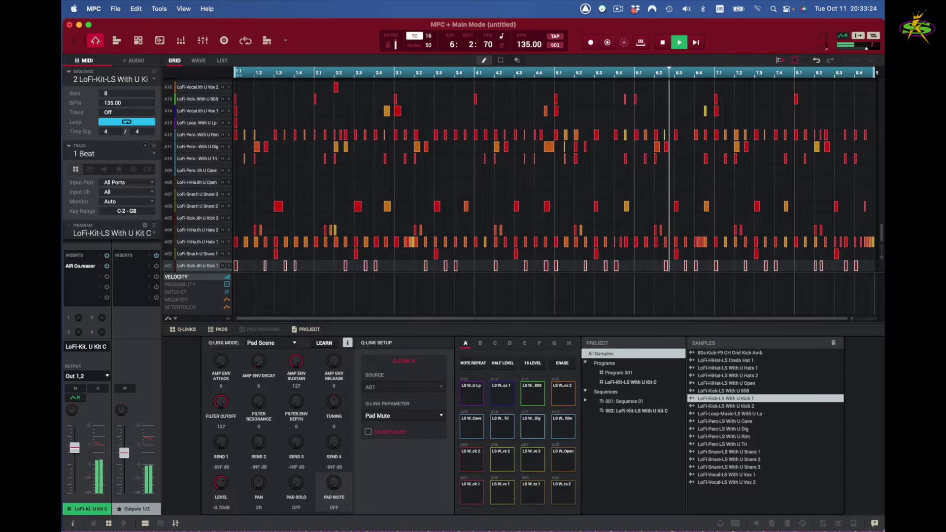
left_click(334, 483)
key("space")
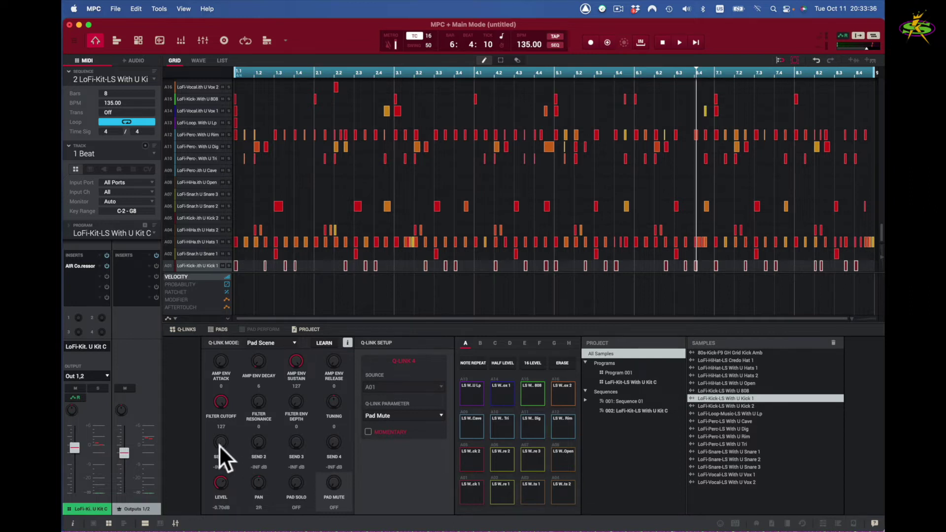
Lower pad A01's Send 1 to about -9.13 dB during playback and open the full mixer.
left_click_drag(219, 445, 219, 434)
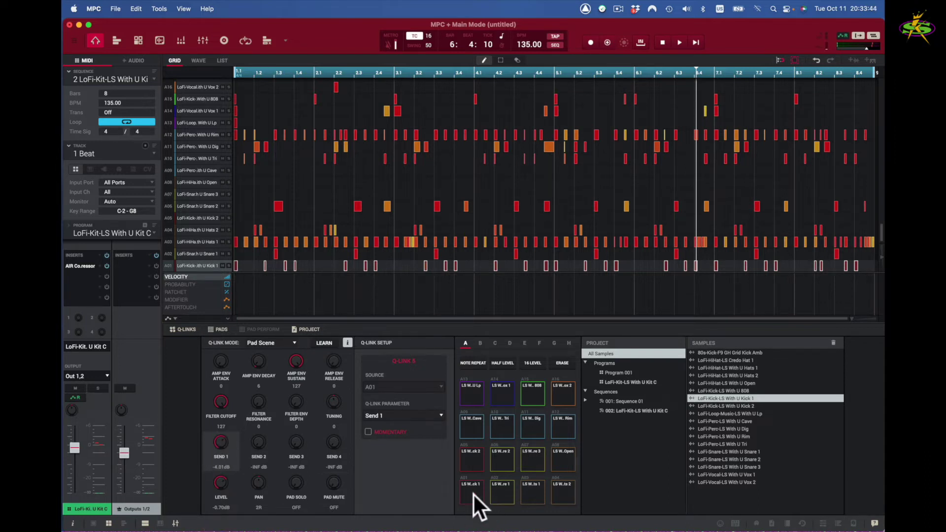
key("space")
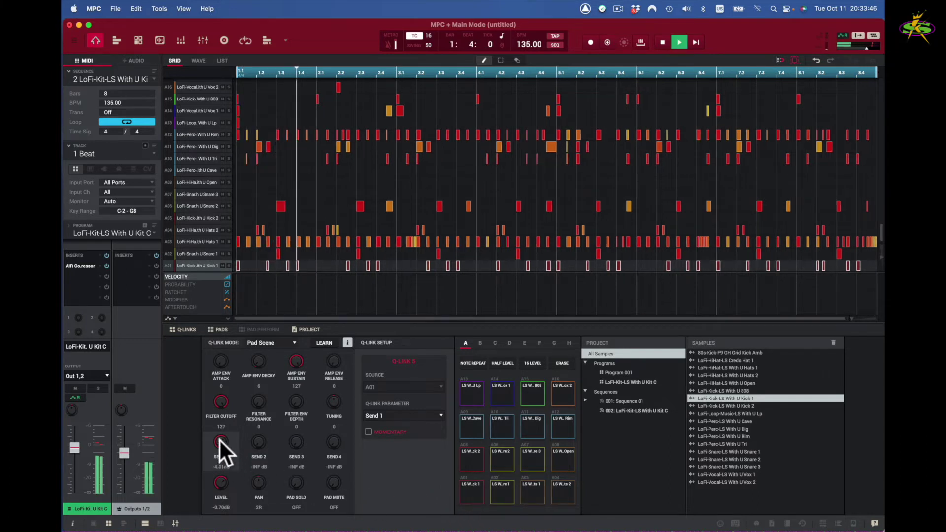
left_click_drag(219, 439, 219, 447)
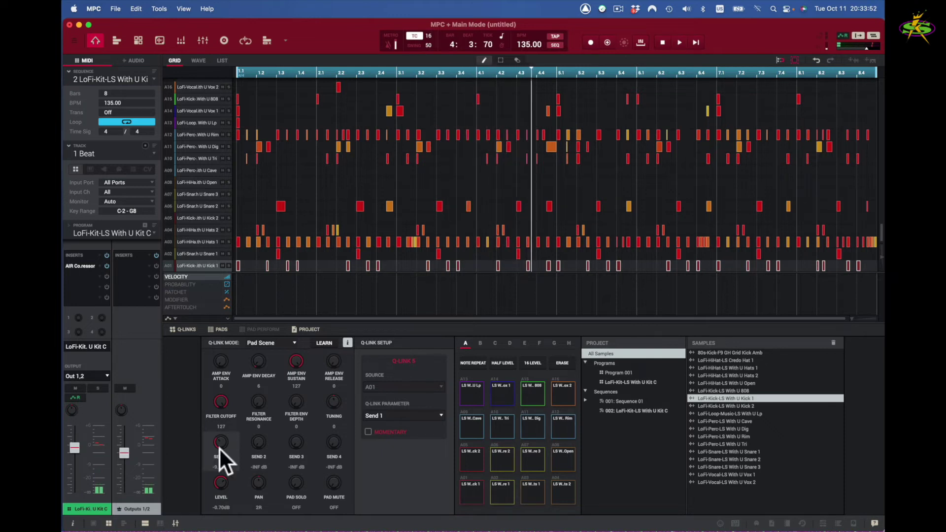
left_click(176, 524)
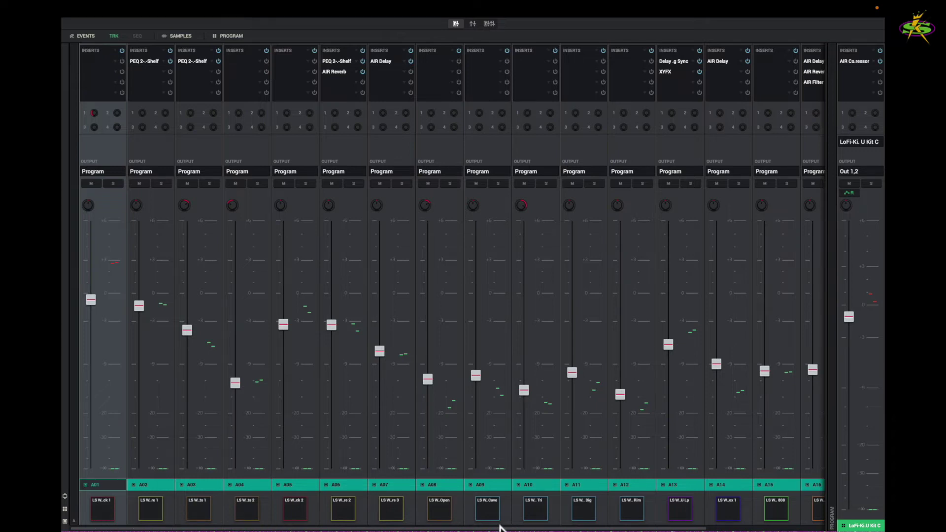
left_click(108, 508)
left_click(63, 519)
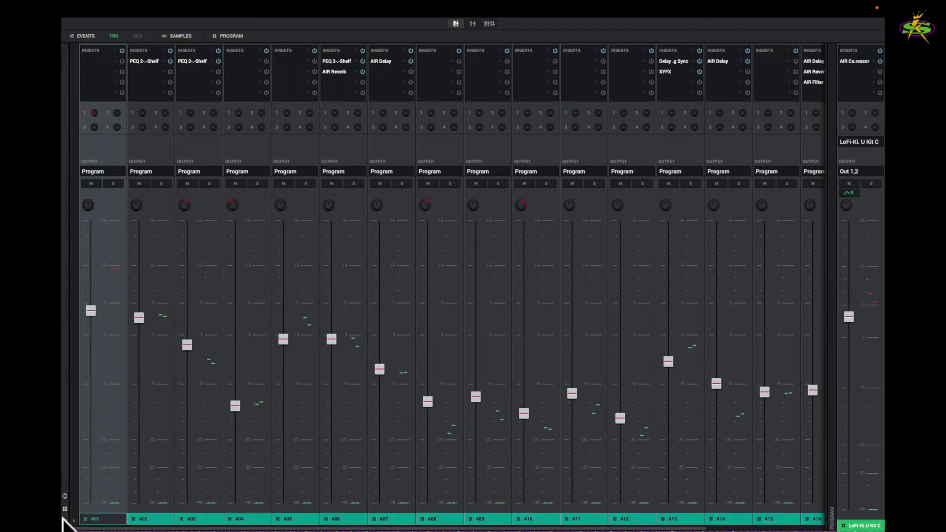
left_click(64, 519)
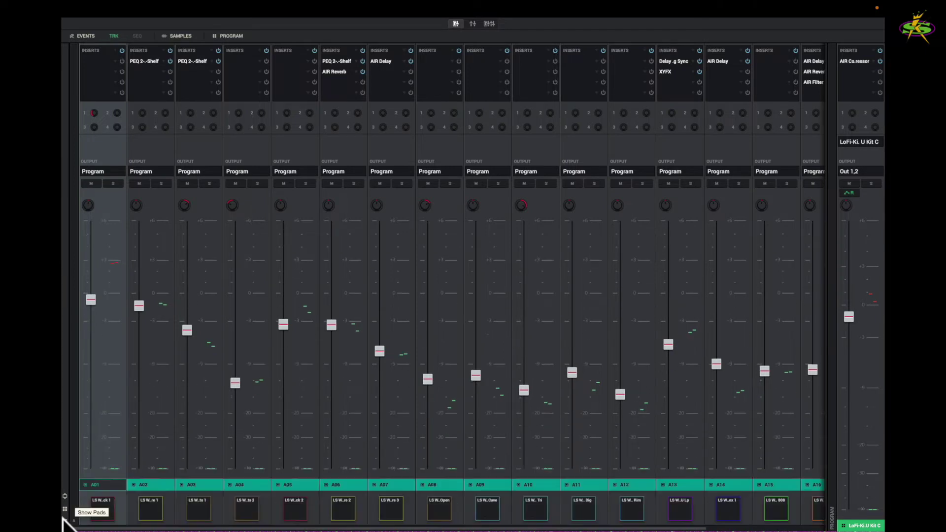
left_click(98, 503)
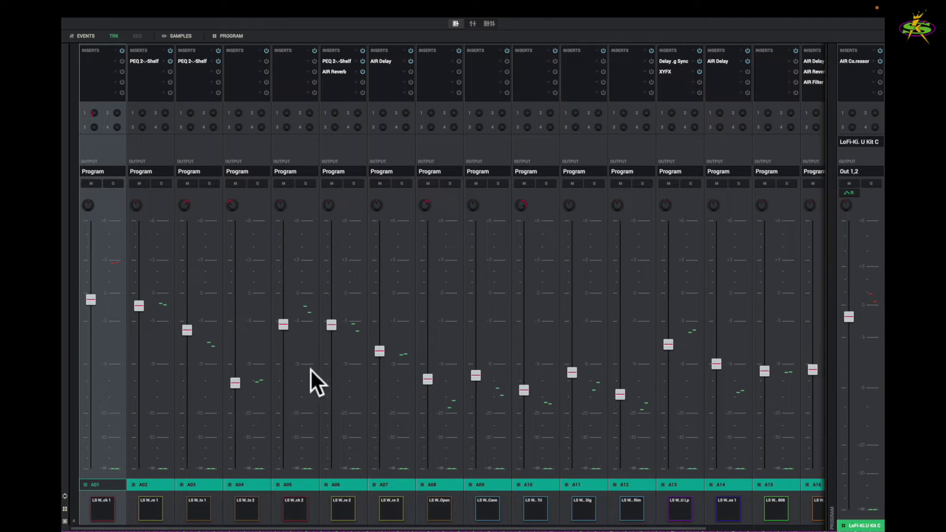
Show the pad and channel mixers together and trigger pad A01 repeatedly to check its meters.
mouse_move(93, 114)
left_click(490, 24)
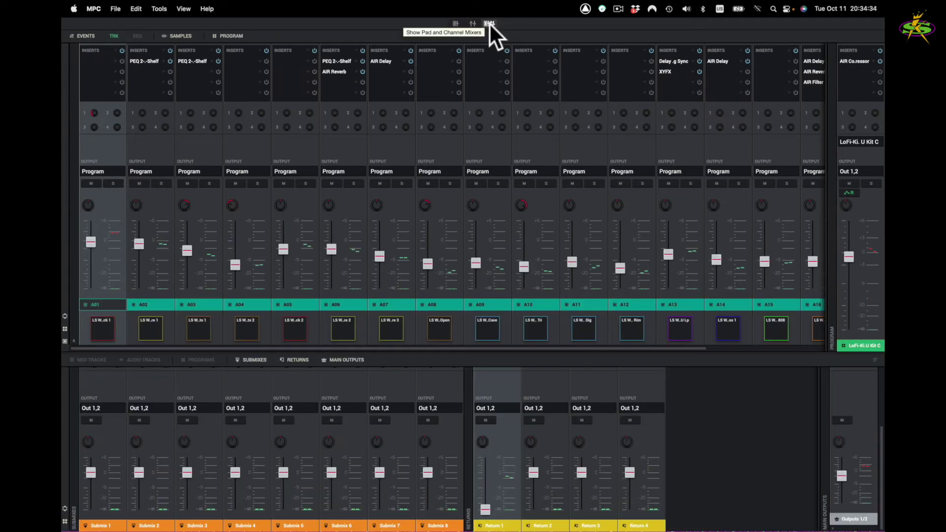
left_click(102, 329)
left_click(102, 329)
left_click(102, 329)
left_click(102, 329)
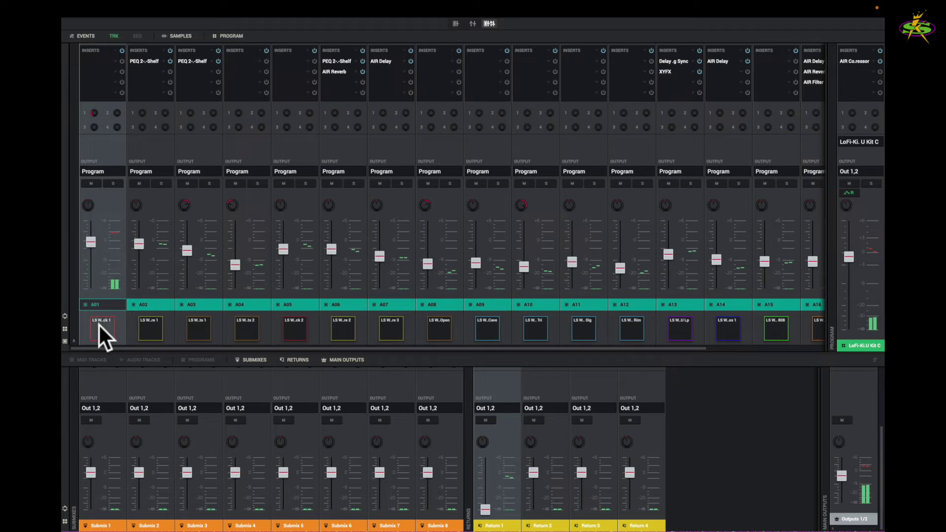
left_click(101, 326)
left_click(100, 326)
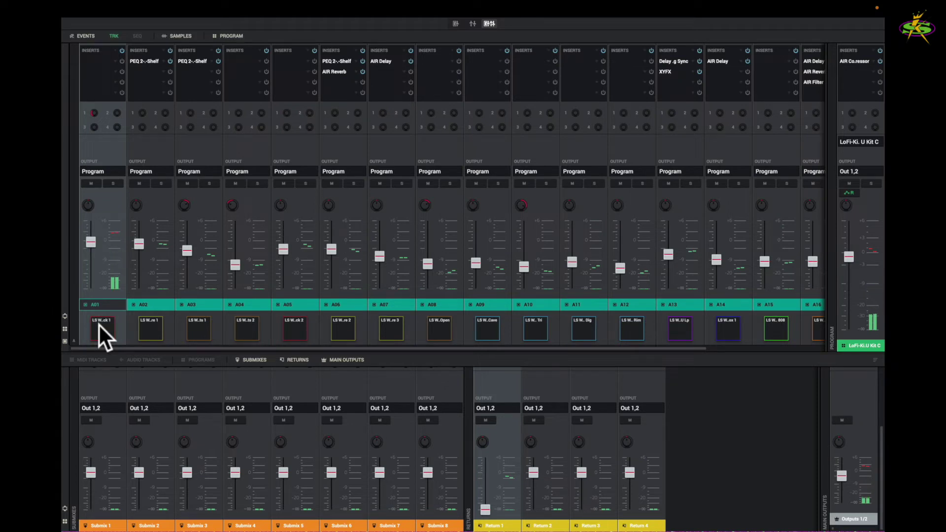
left_click(100, 327)
left_click(100, 326)
left_click(100, 326)
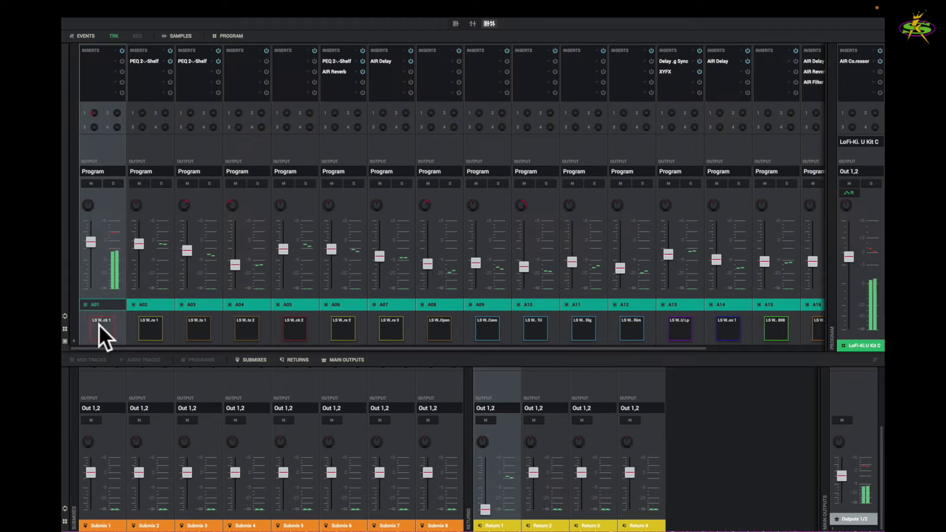
left_click(100, 326)
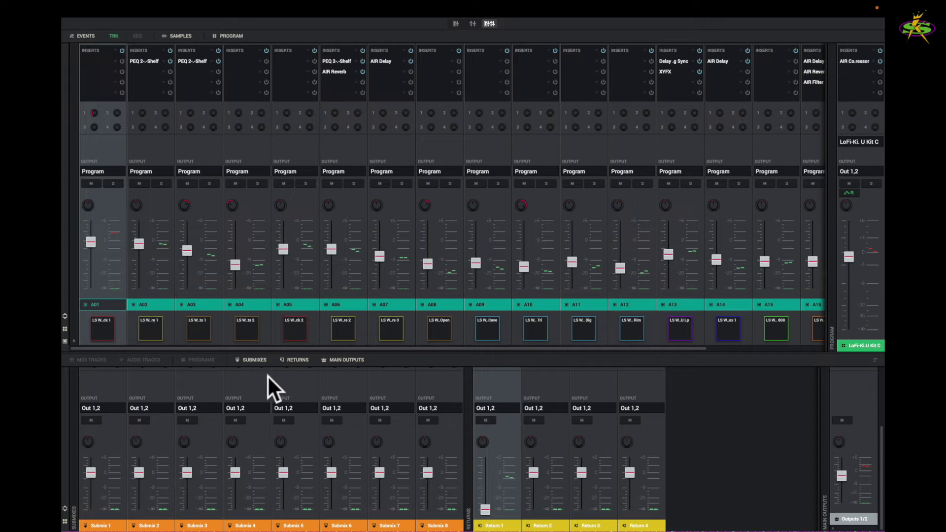
Show Programs in the lower mixer, raise A01's Send 1 to about -5.55 dB and Return 1 to -0.74 dB.
left_click(201, 361)
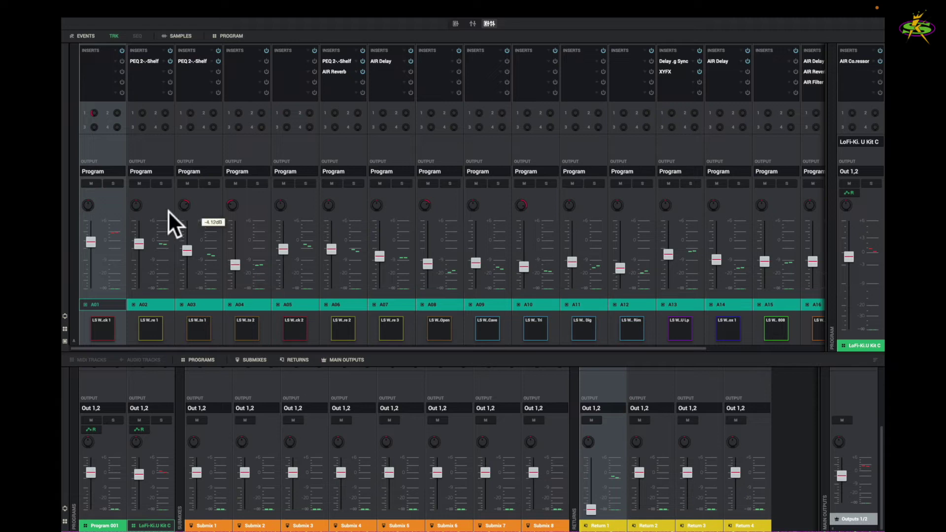
mouse_move(93, 111)
left_click_drag(93, 111, 93, 108)
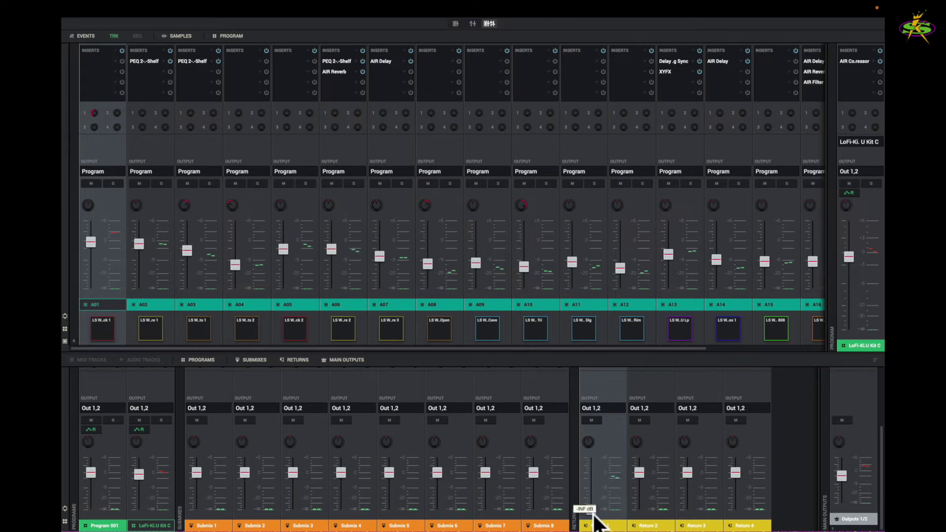
left_click_drag(593, 511, 585, 497)
left_click(96, 330)
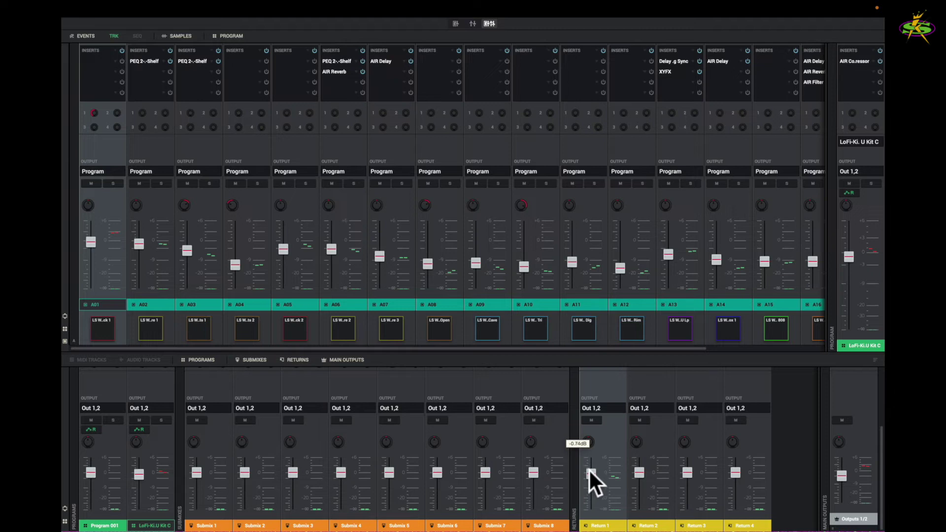
left_click_drag(602, 353, 608, 269)
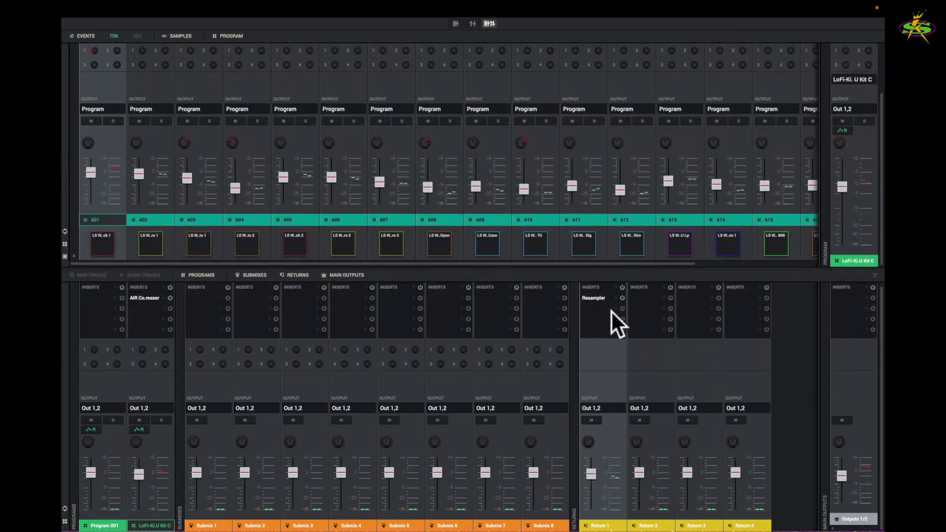
Load Delay Analog Sync from Delay/Reverb > Akai Professional onto Return 1's insert and open its settings.
left_click(616, 297)
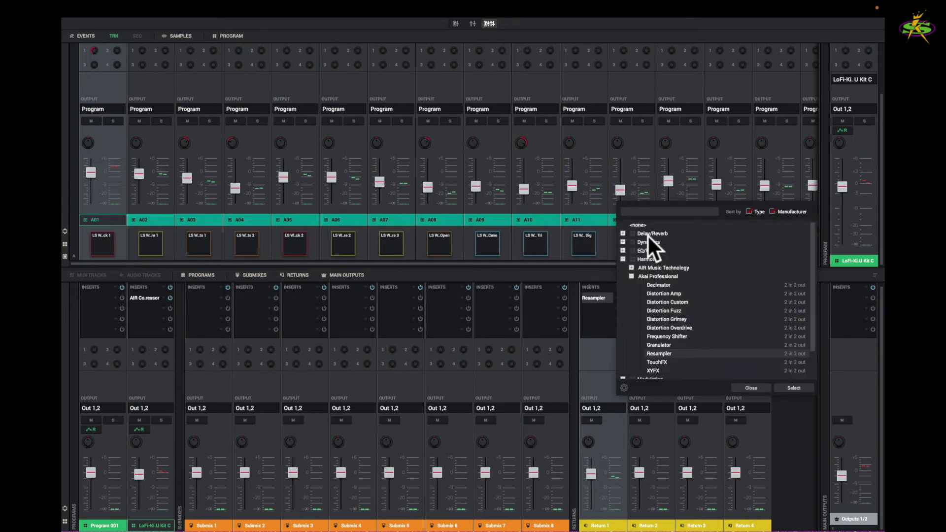
left_click(623, 233)
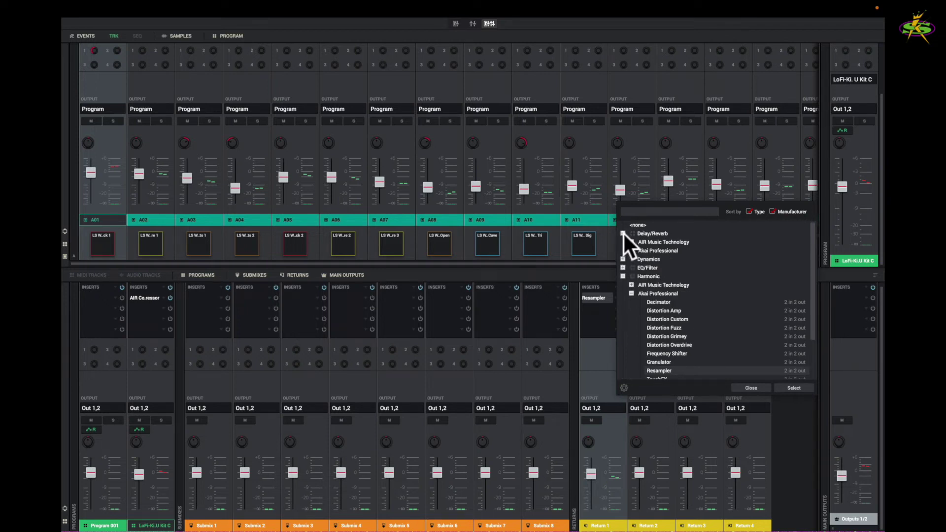
left_click(630, 250)
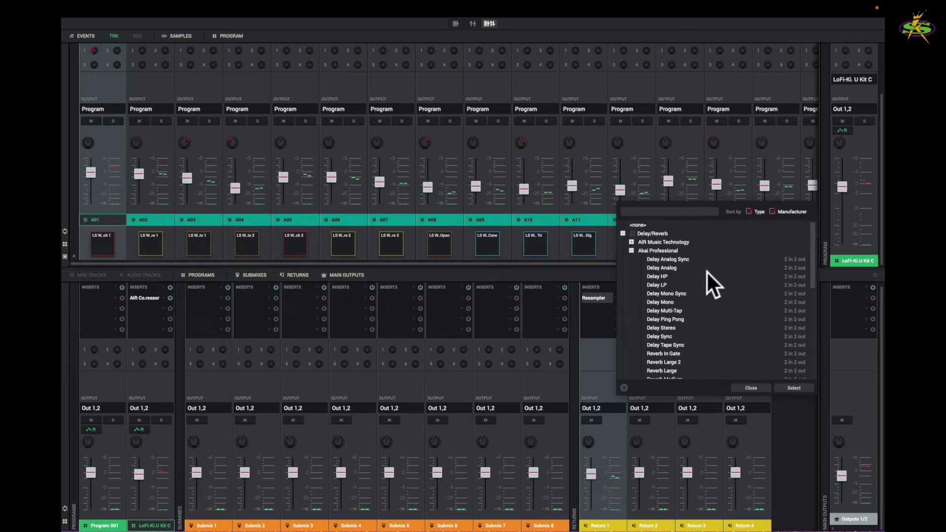
left_click(653, 259)
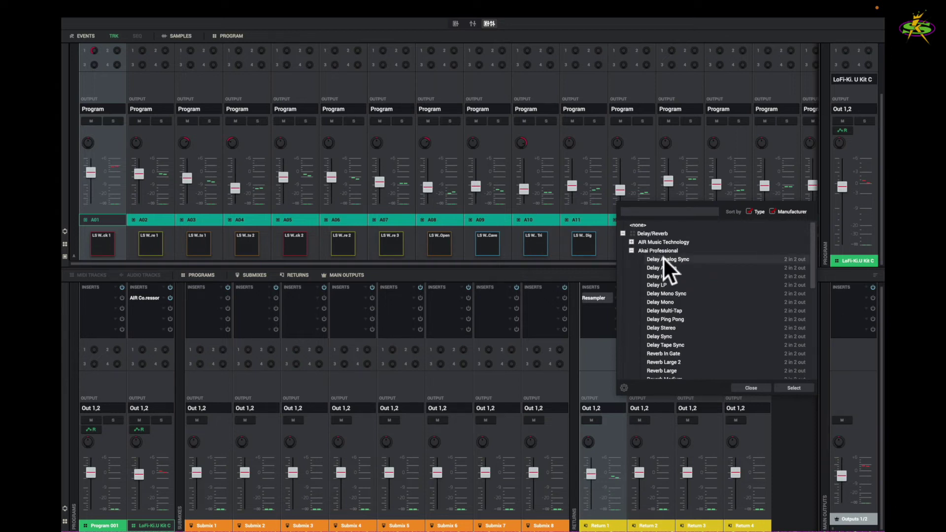
double_click(663, 258)
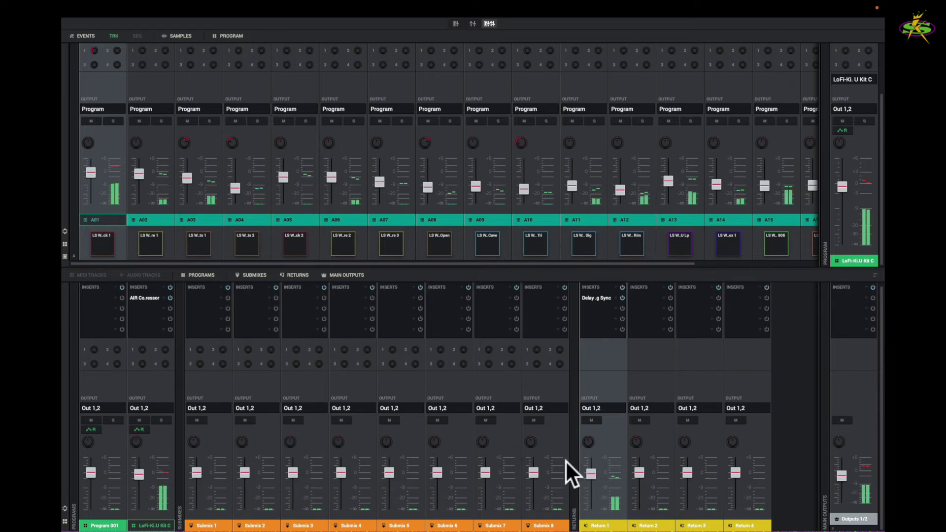
left_click(605, 299)
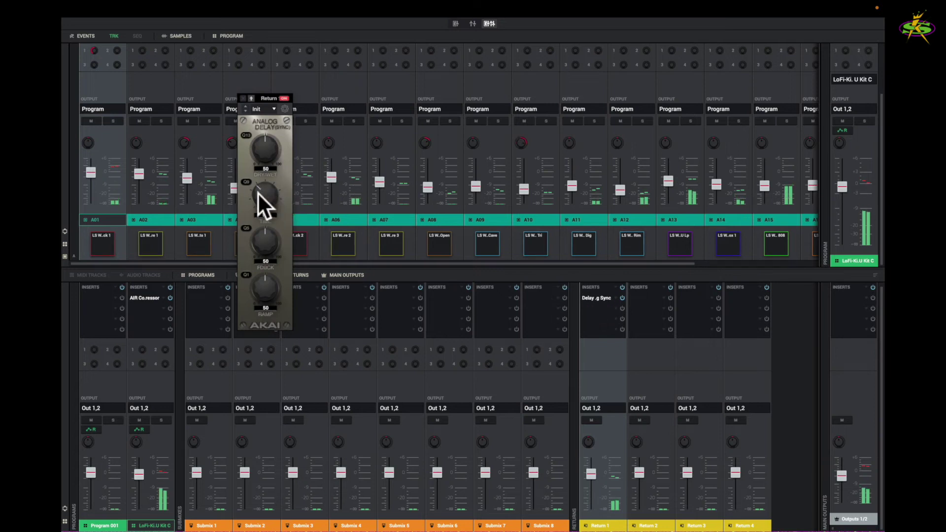
Set the delay time to dotted quarter, close the plugin, then load <none> into Return 1's insert.
left_click_drag(264, 193, 264, 185)
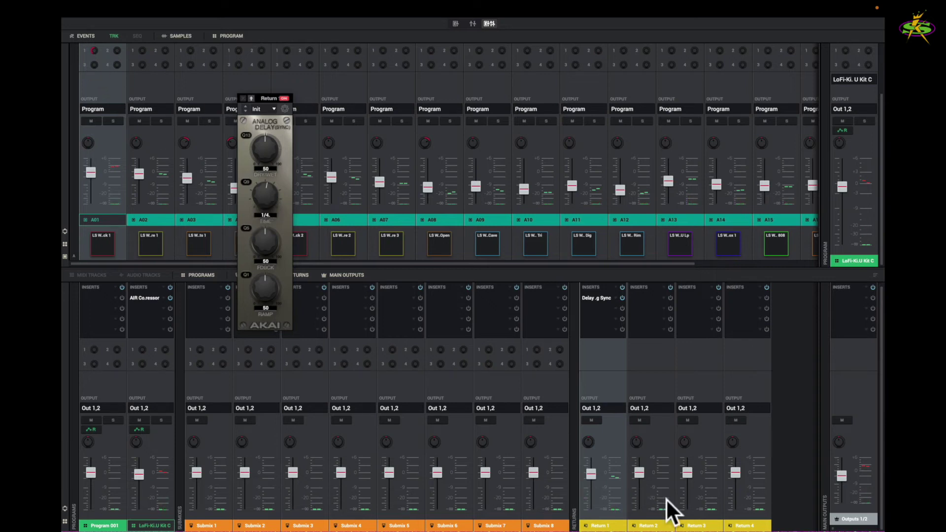
left_click(243, 99)
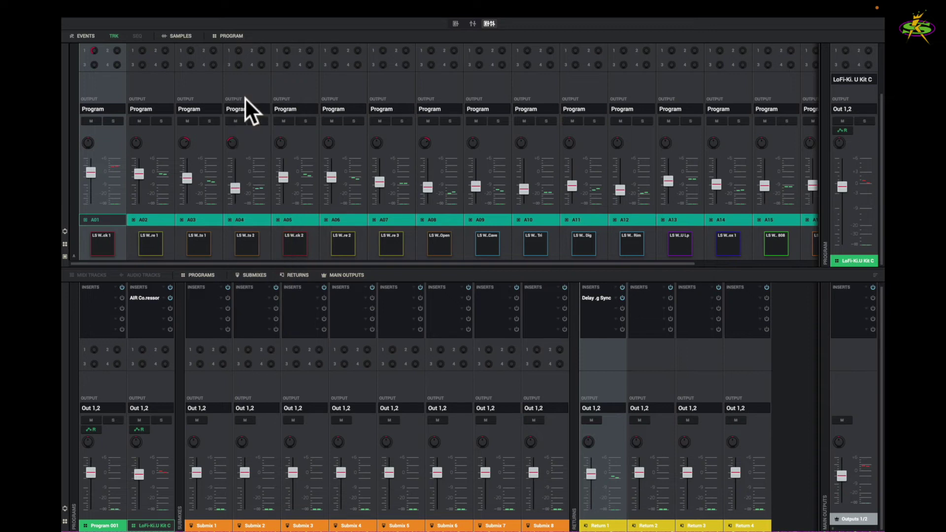
left_click(617, 298)
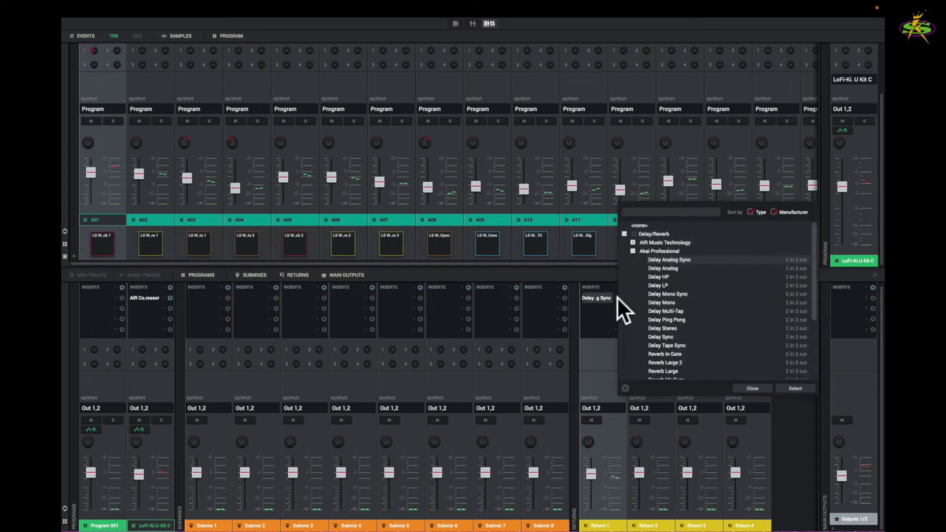
left_click(637, 222)
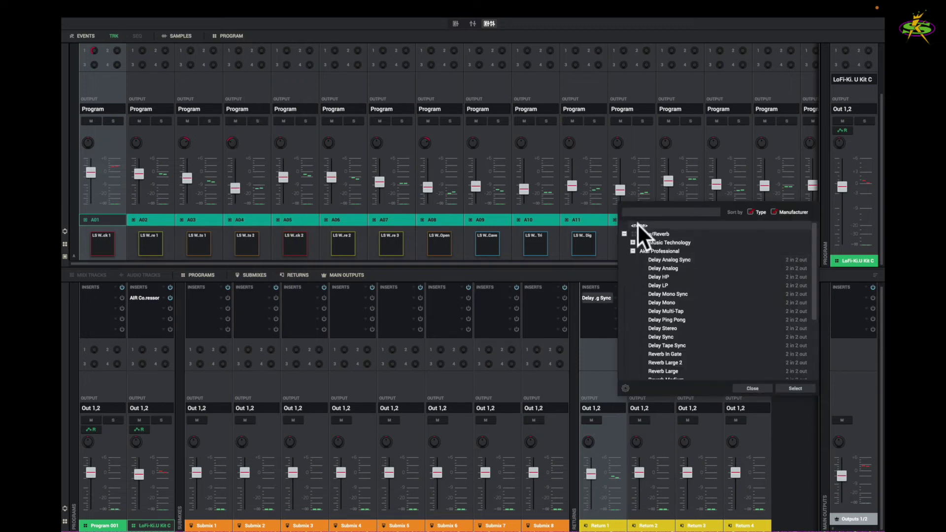
double_click(638, 224)
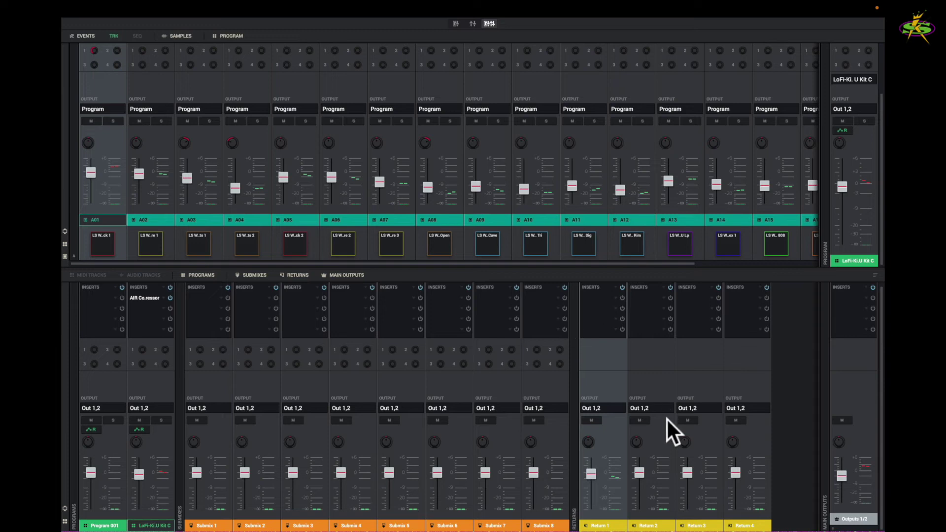
In Main mode, lower A01's Send 1 and retune it during playback, then target pad A02's Level.
key("ctrl+Left")
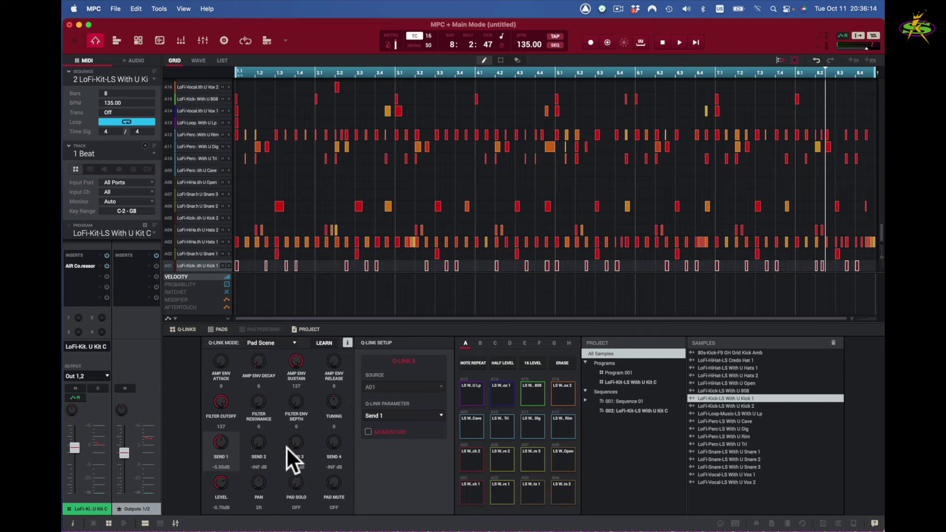
left_click_drag(220, 442, 220, 456)
key("space")
left_click_drag(335, 405, 335, 432)
key("space")
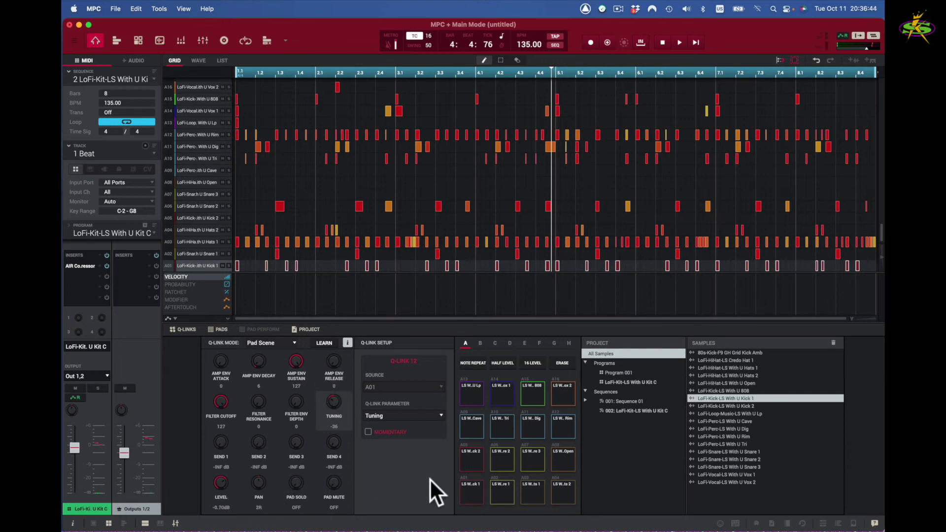
left_click(501, 491)
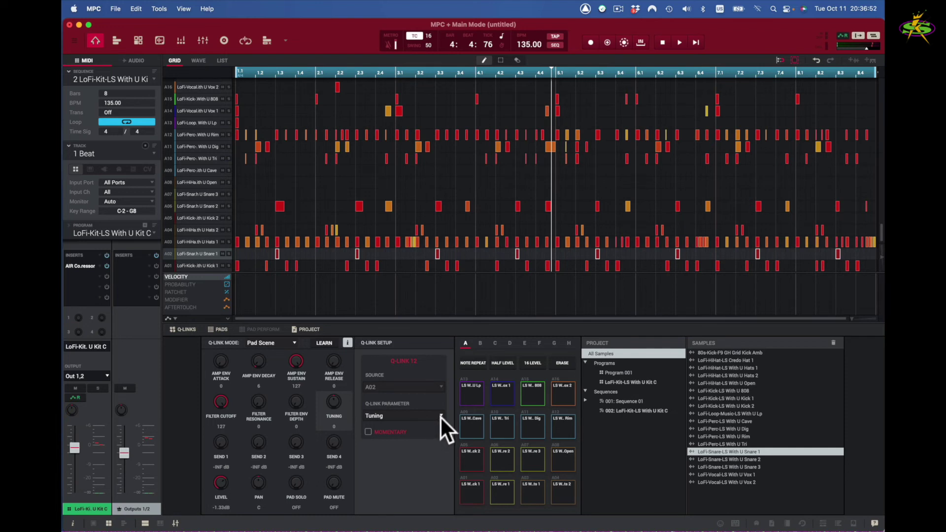
left_click(223, 486)
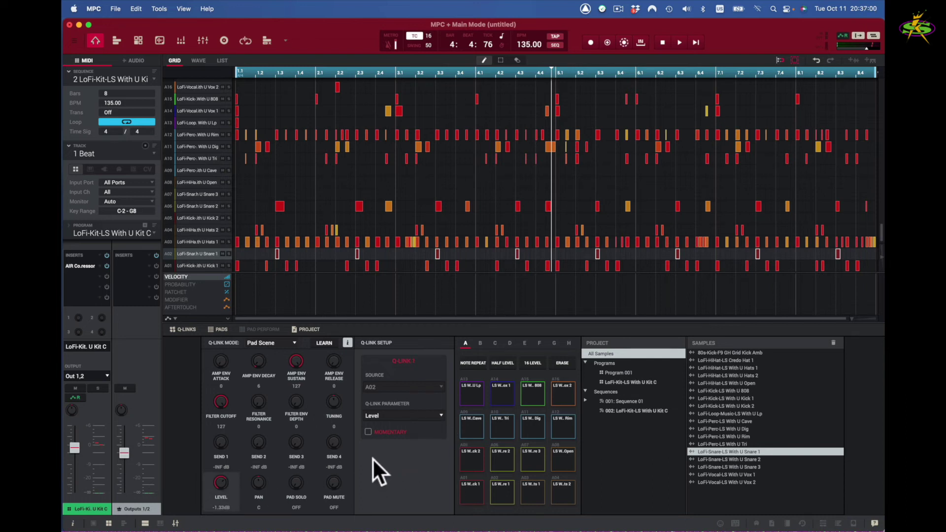
Switch Q-Links to Pad Parameter mode and raise pads A01 and A03's Level (A03 to +3.36 dB) during playback.
left_click(292, 343)
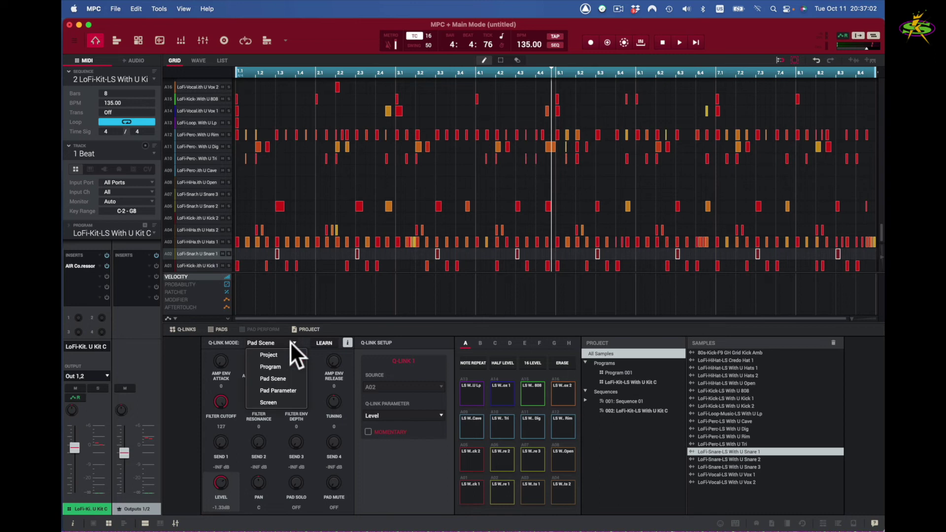
left_click(285, 390)
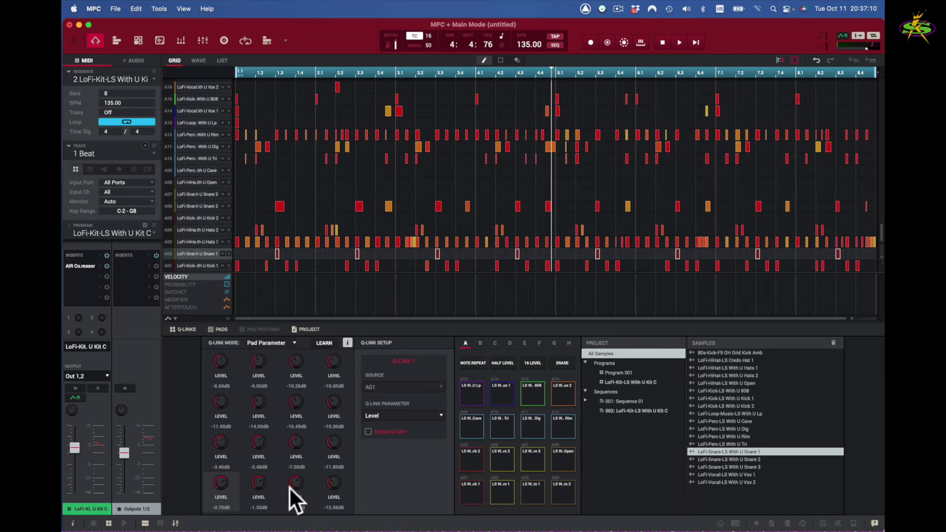
key("space")
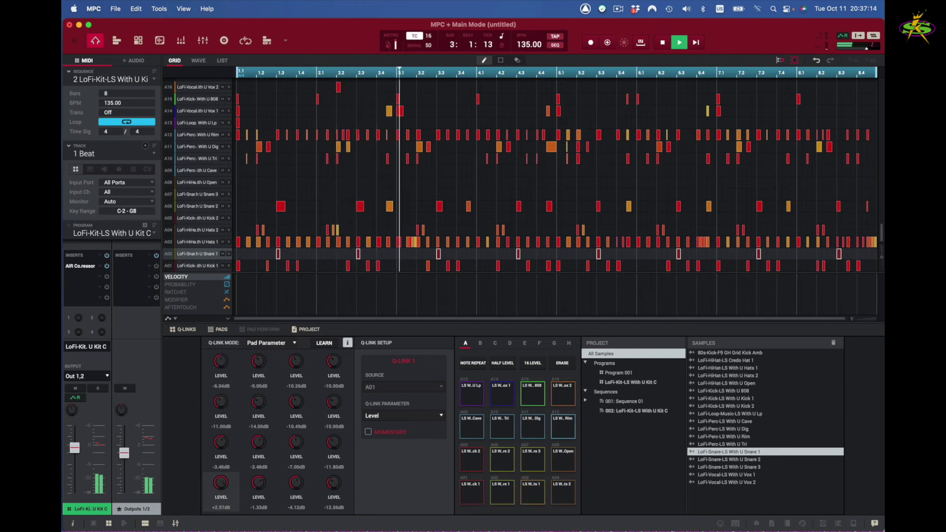
mouse_move(221, 483)
left_mouse_down()
mouse_move(227, 473)
mouse_move(261, 468)
mouse_move(258, 497)
mouse_move(222, 489)
left_mouse_up()
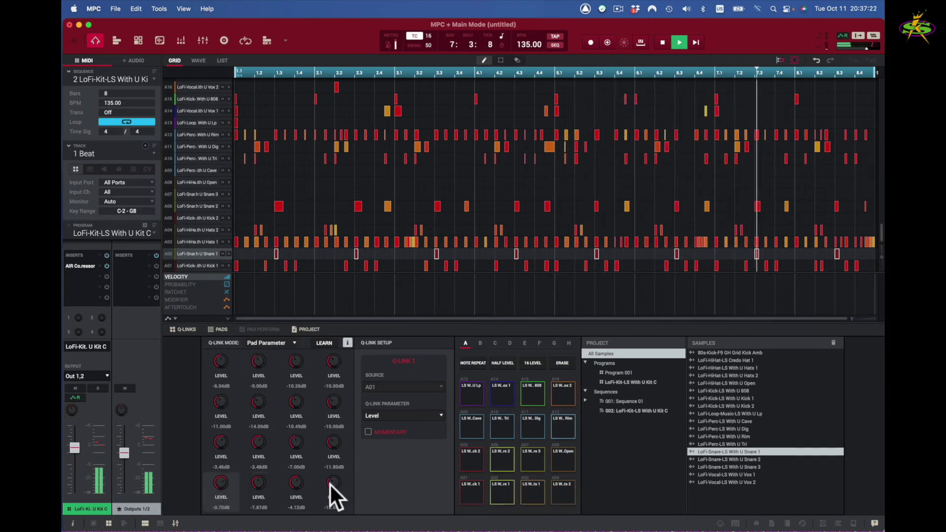
left_click_drag(292, 483, 292, 472)
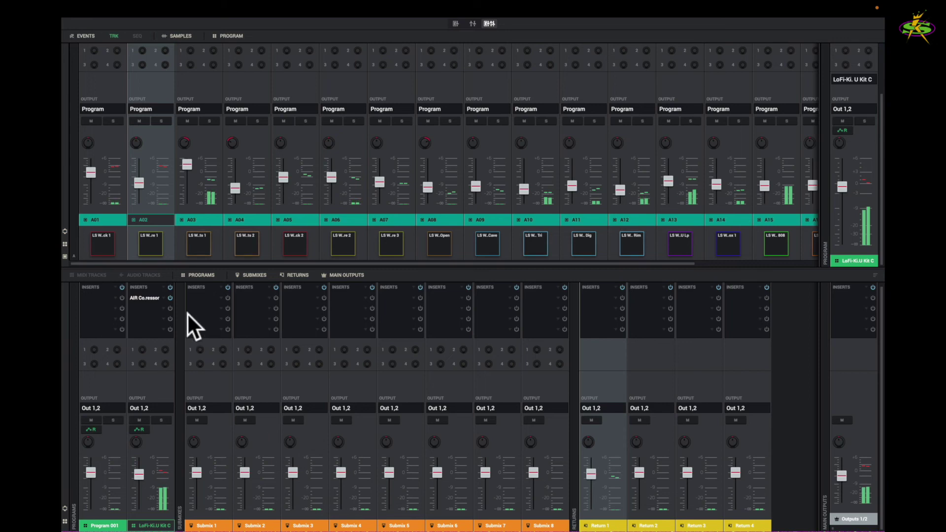
Select pad A03's channel in the mixer, then go back to the main grid.
left_click(200, 244)
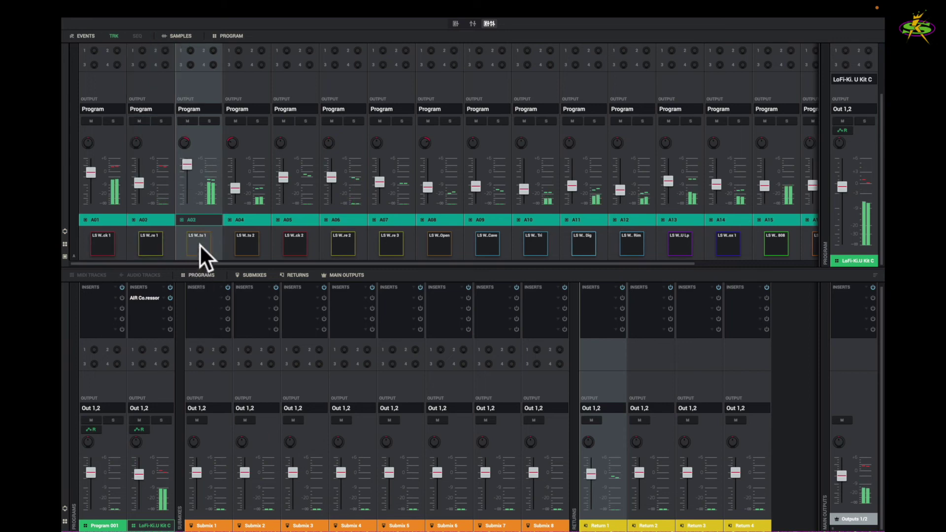
mouse_move(182, 156)
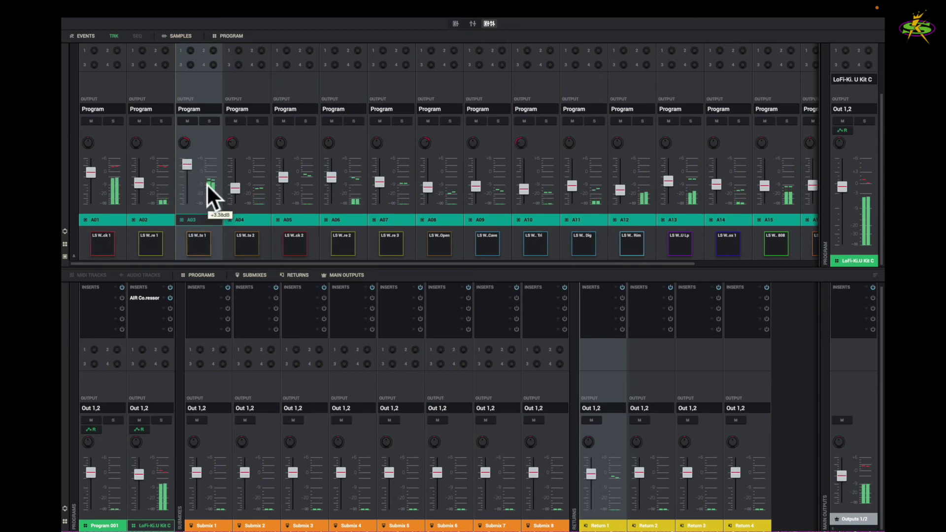
mouse_move(522, 150)
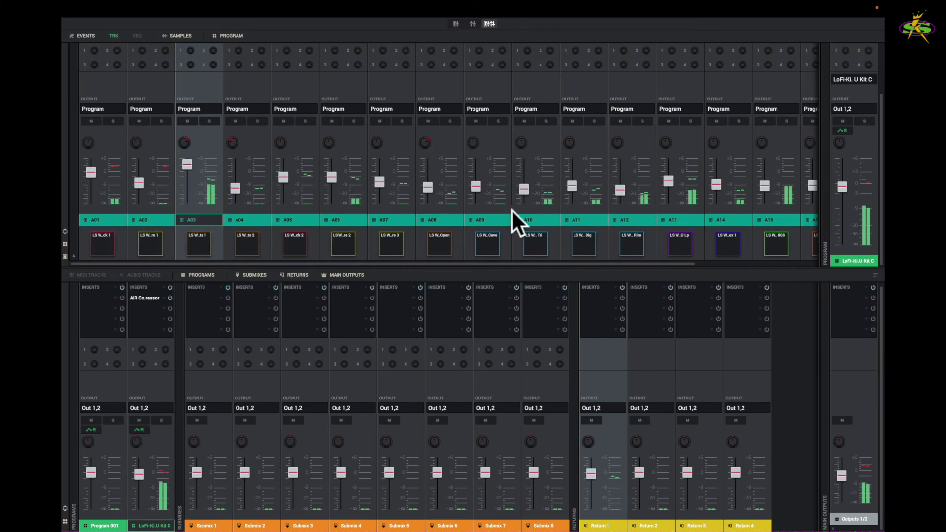
key("Escape")
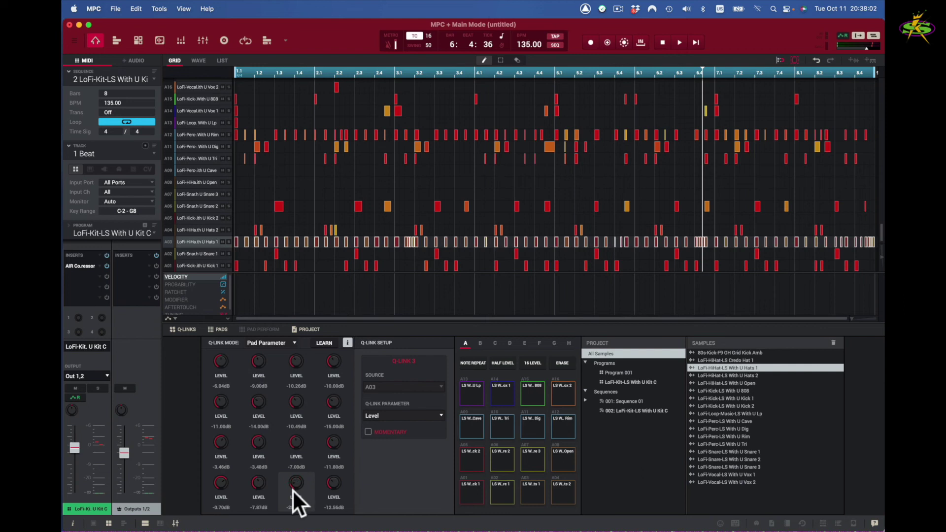
Raise pad A03's mixer volume to about -2.62 dB and return to the main grid.
key("super+m")
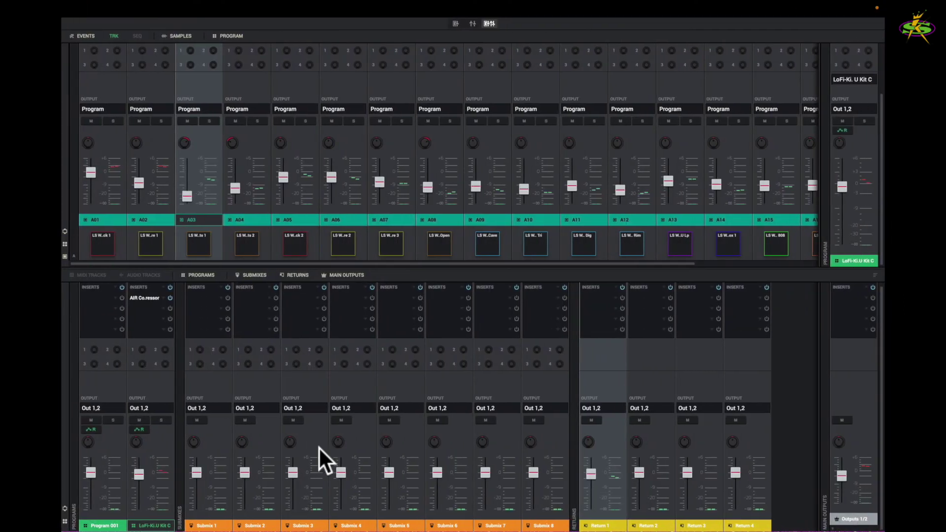
mouse_move(185, 194)
left_click_drag(187, 199, 188, 166)
key("Escape")
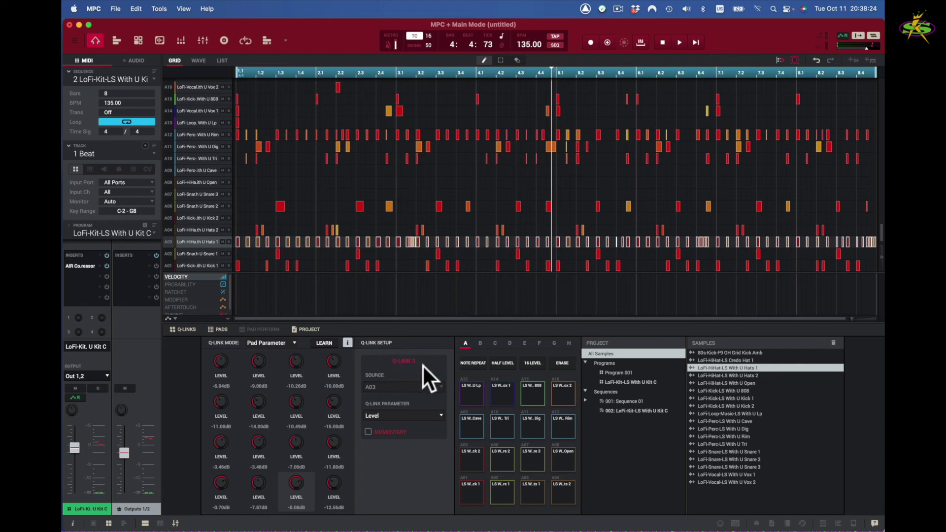
left_click(439, 416)
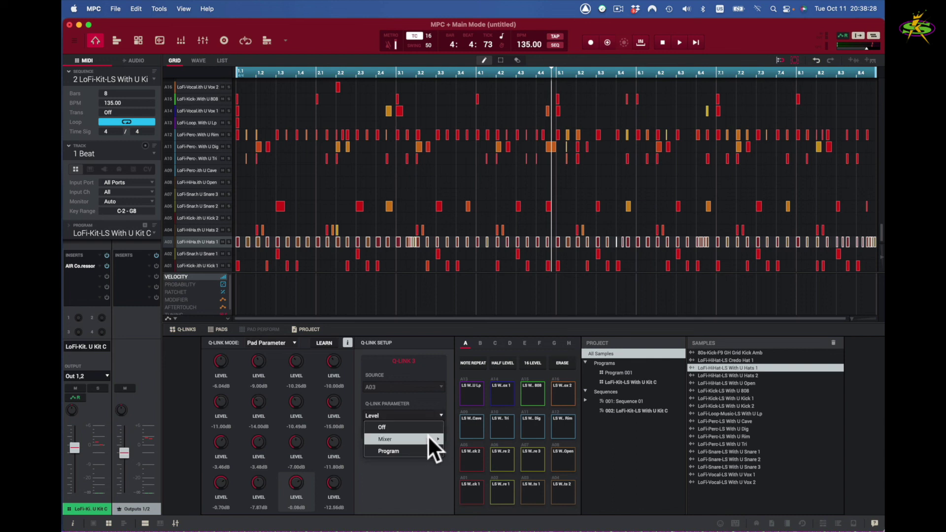
Switch the pad Q-Link knobs to Mixer > Pan, start playback, and pan pad A10 to 40R.
mouse_move(428, 436)
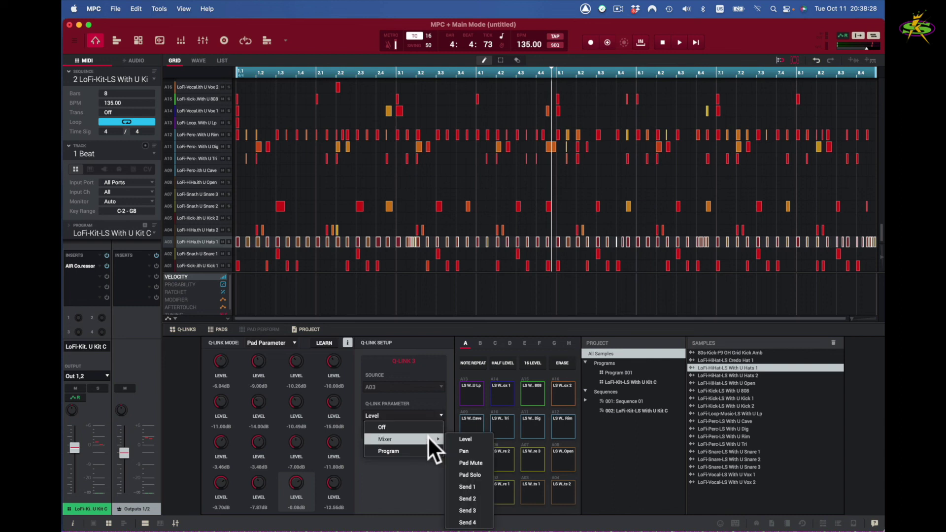
left_click(473, 447)
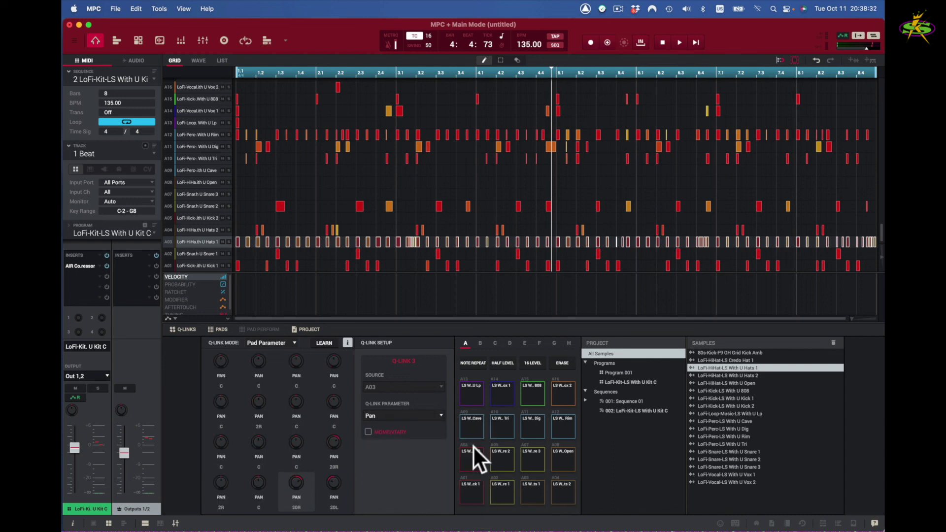
key("space")
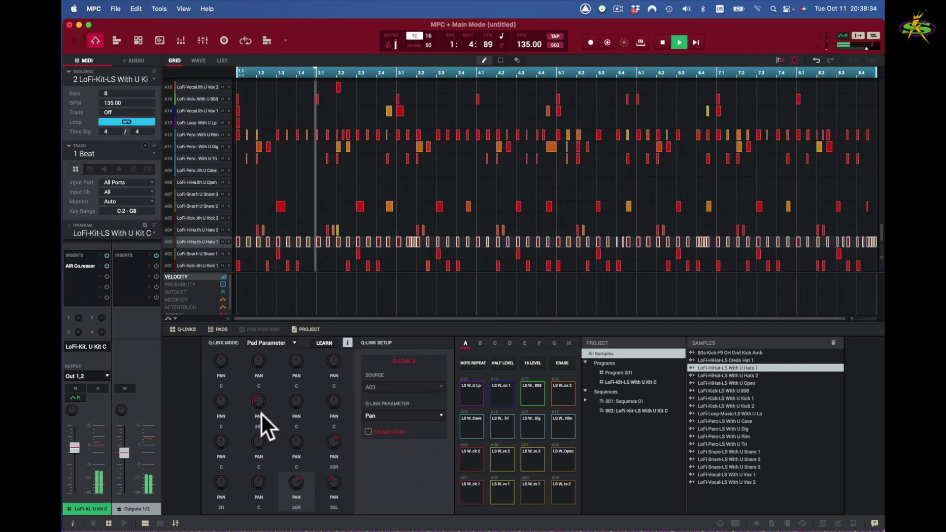
left_click_drag(260, 410, 259, 403)
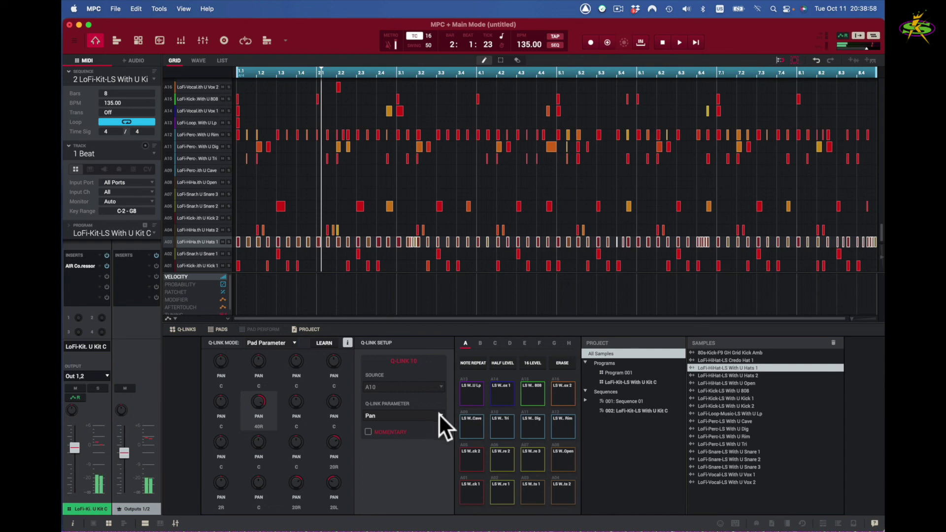
Show the Mixer submenu of the Q-Link Parameter dropdown with Level, Pan, Mute, Solo and sends.
left_click(439, 413)
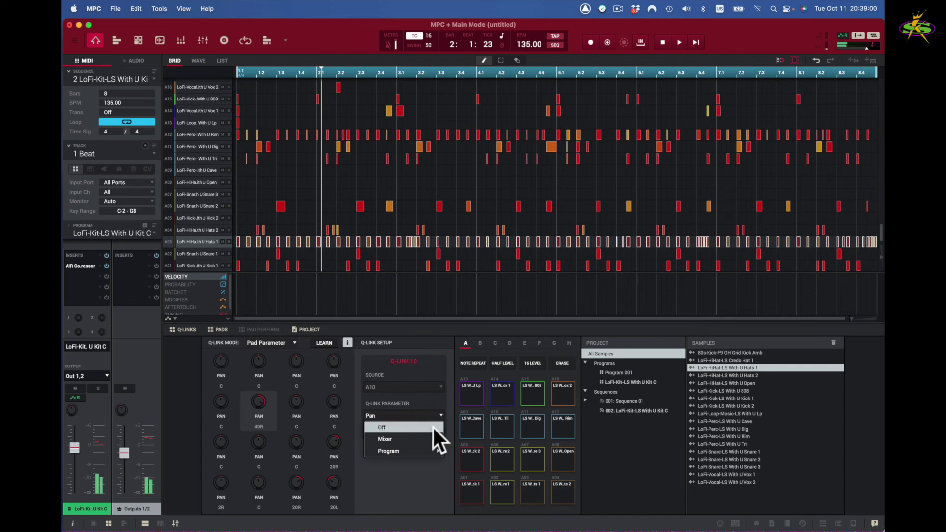
mouse_move(430, 436)
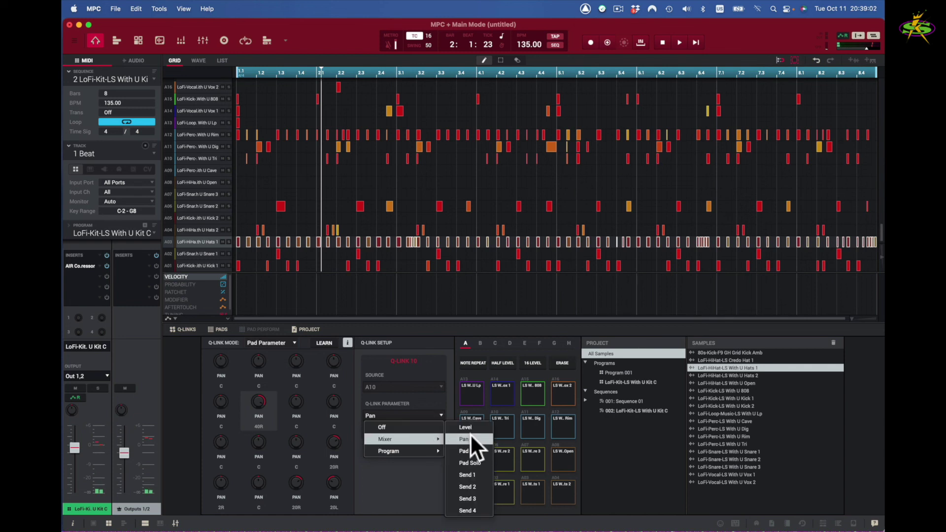